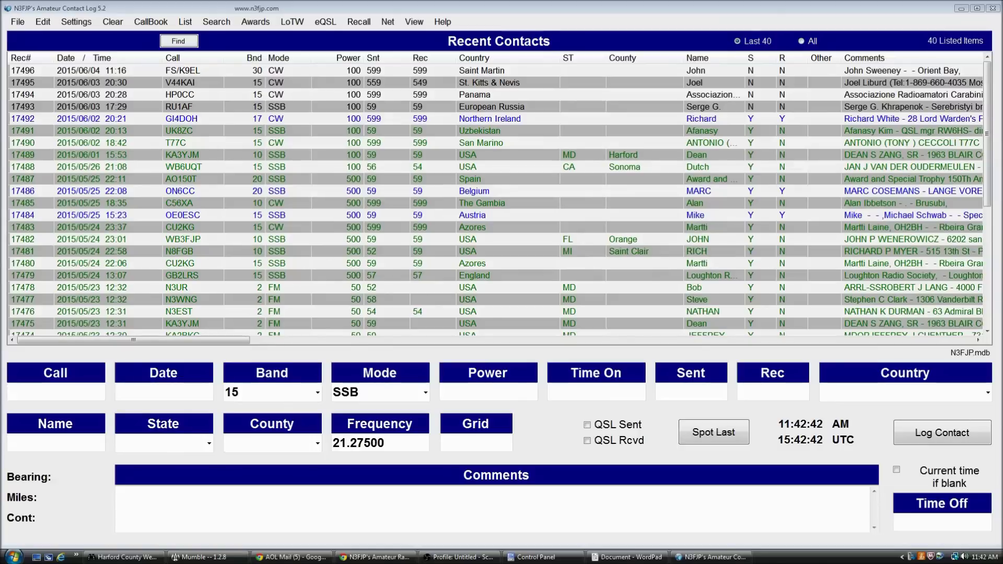
Open the DX spotting configuration, review the Telnet host choices and login fields, keep dxspots.com, and enable DX spotting.
left_click(71, 23)
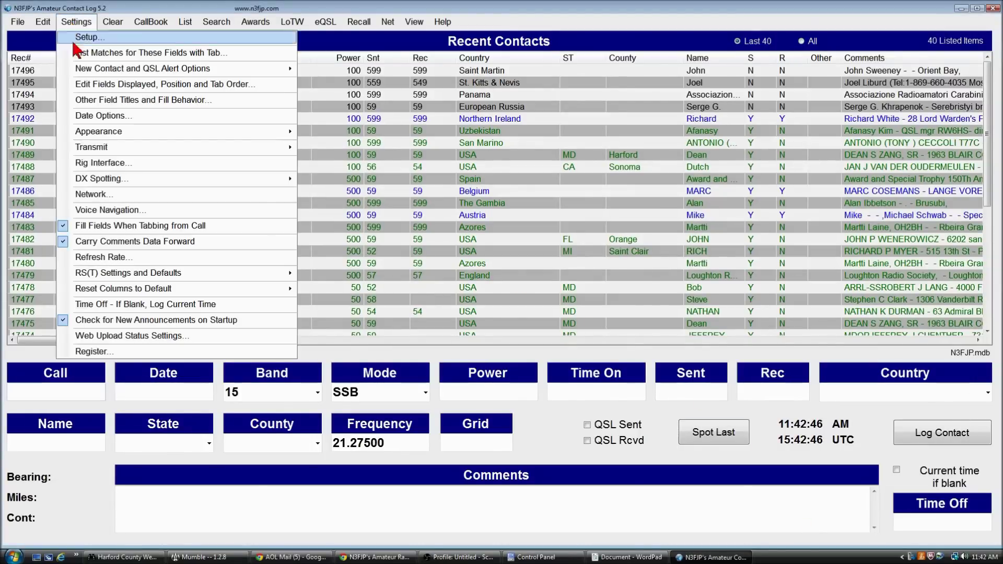
mouse_move(215, 180)
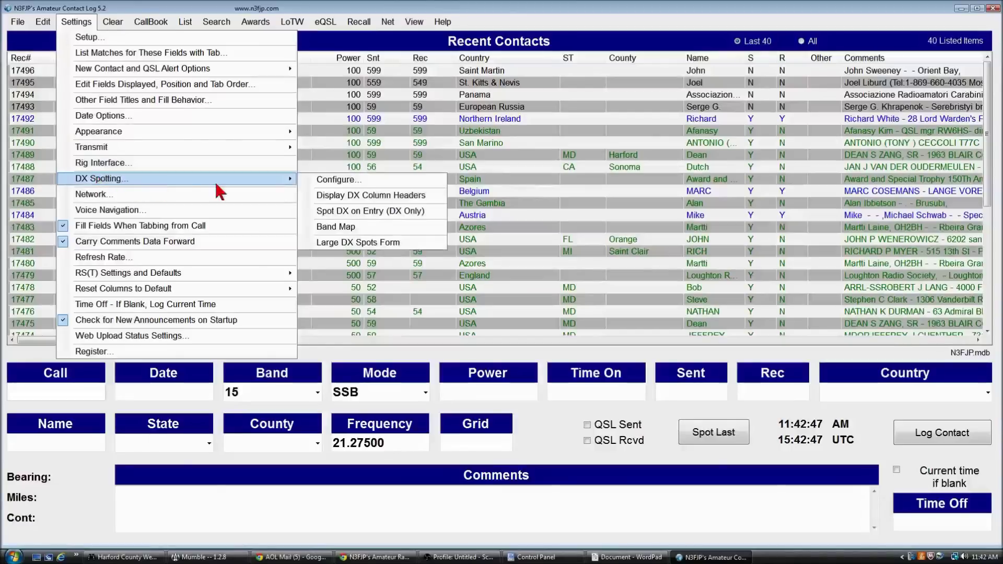
left_click(348, 183)
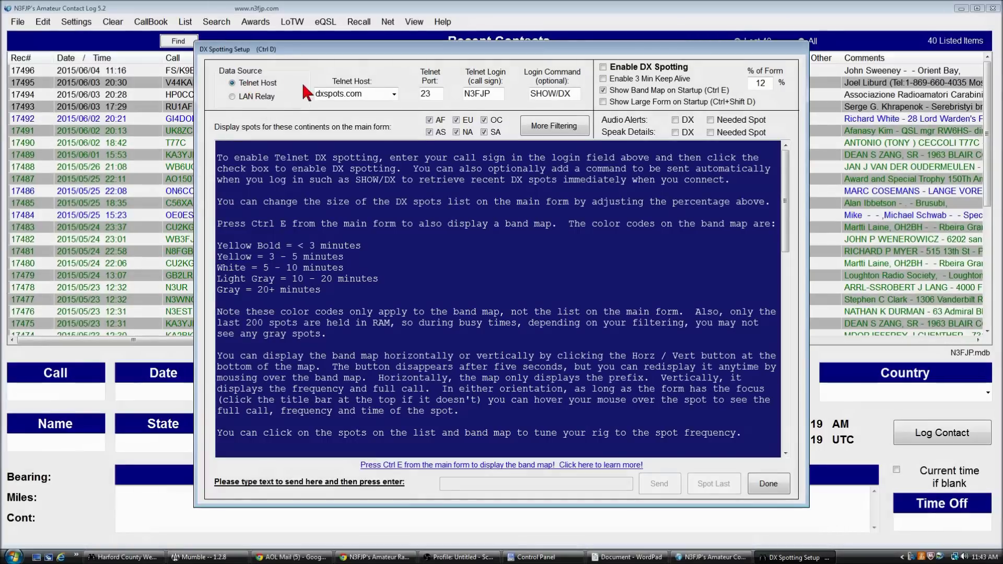
left_click(373, 96)
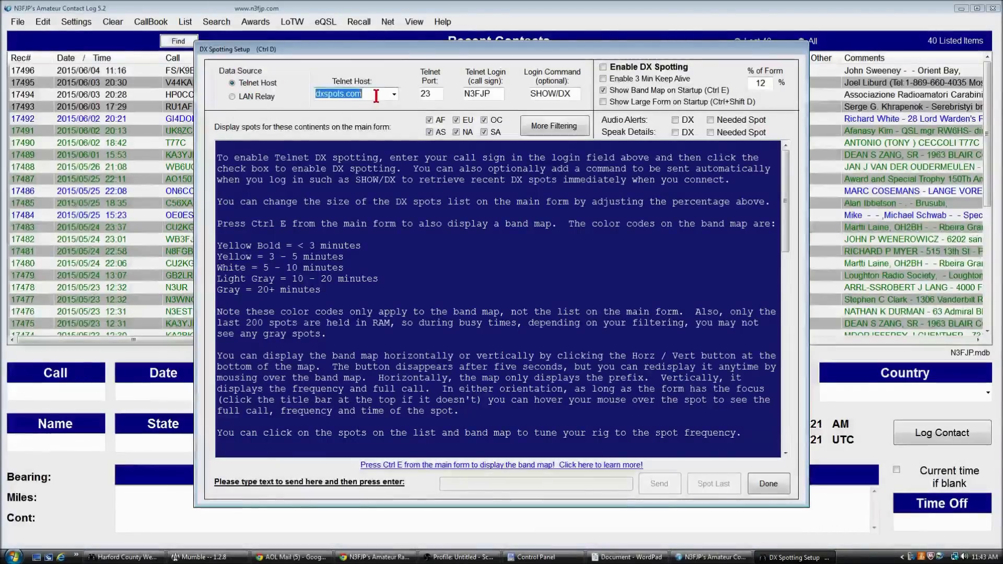
left_click(394, 95)
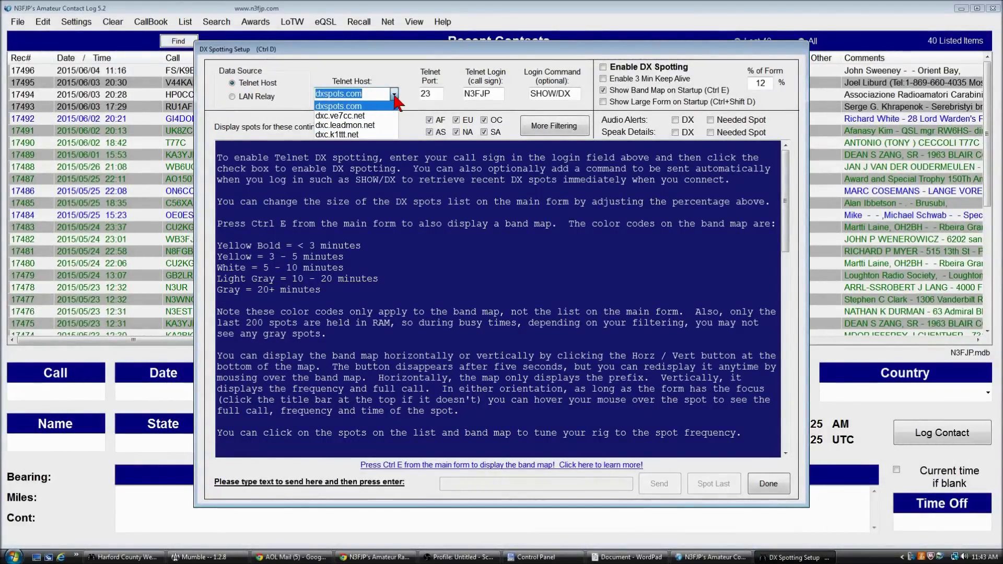
left_click(395, 95)
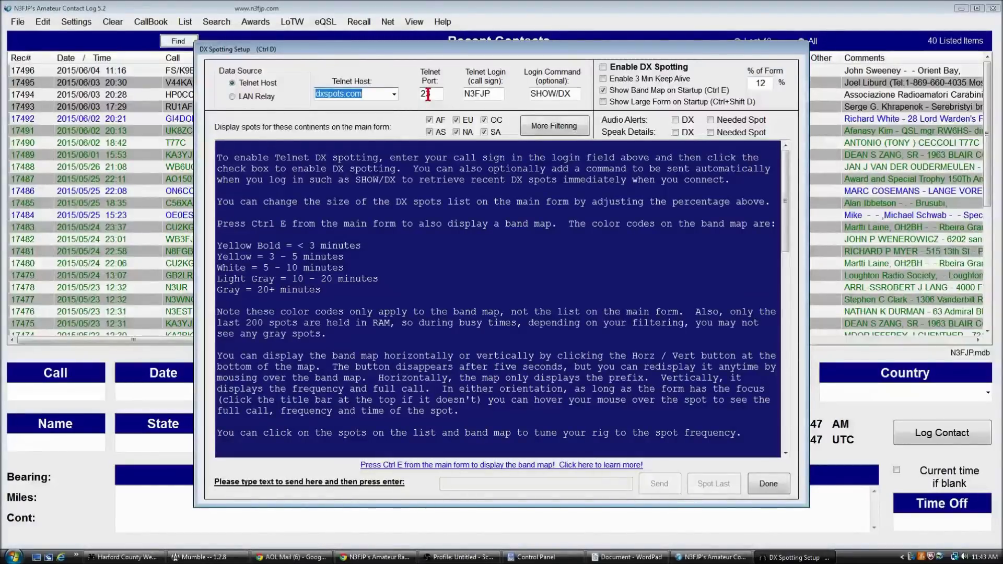
left_click(490, 95)
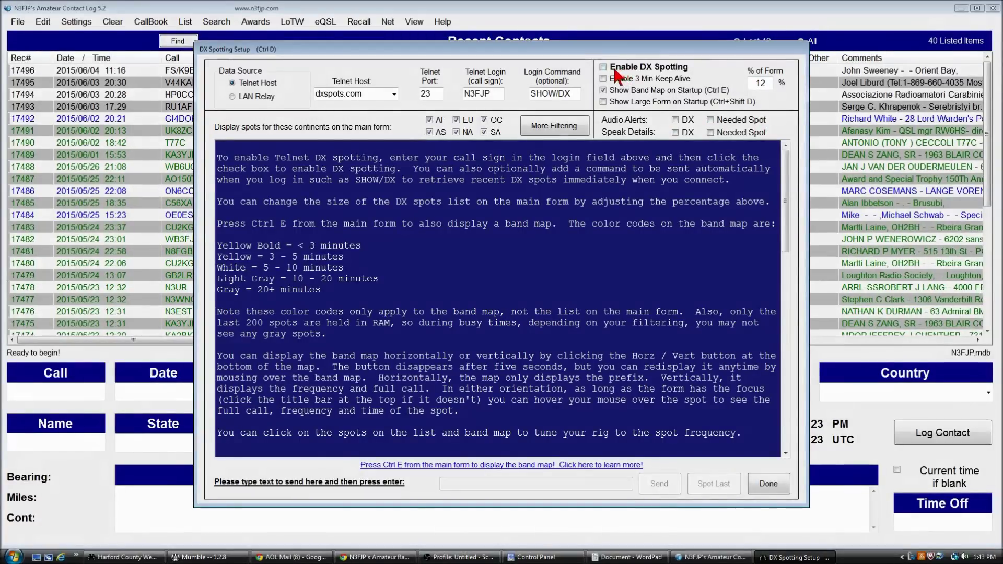
left_click(604, 68)
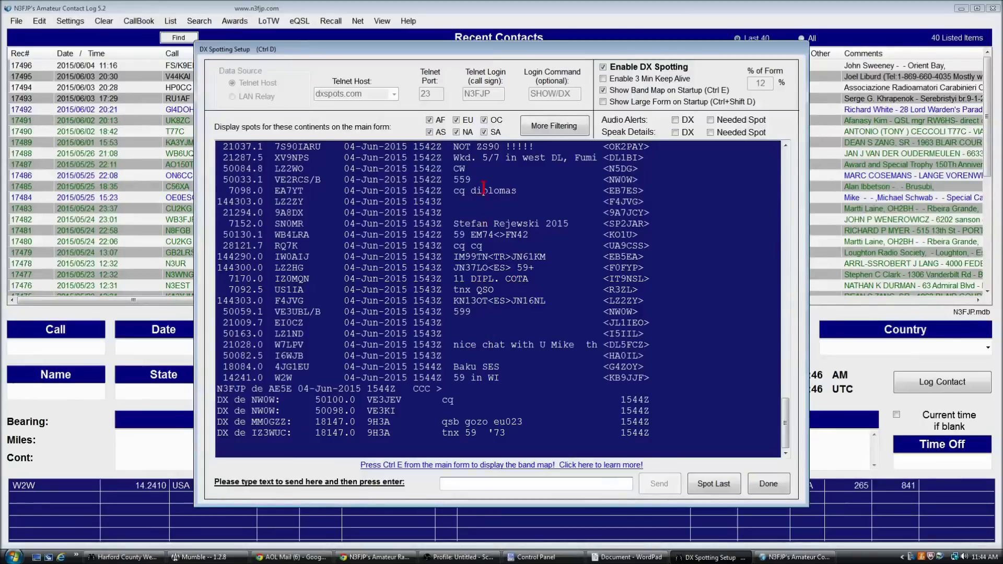
Filter the DX spots to those posted by stations in your country, with 2 3 as the call area filter.
left_click(549, 133)
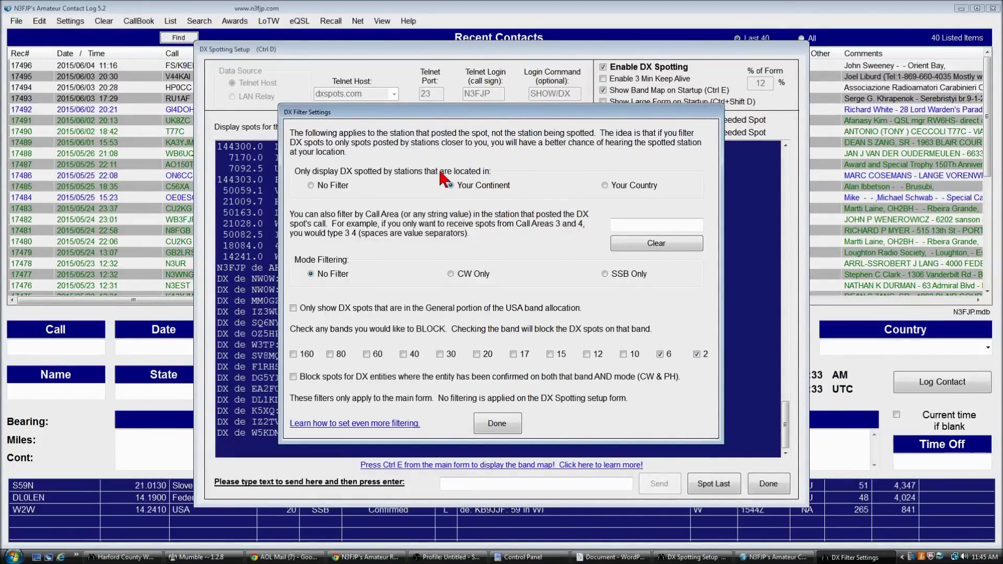
left_click(616, 221)
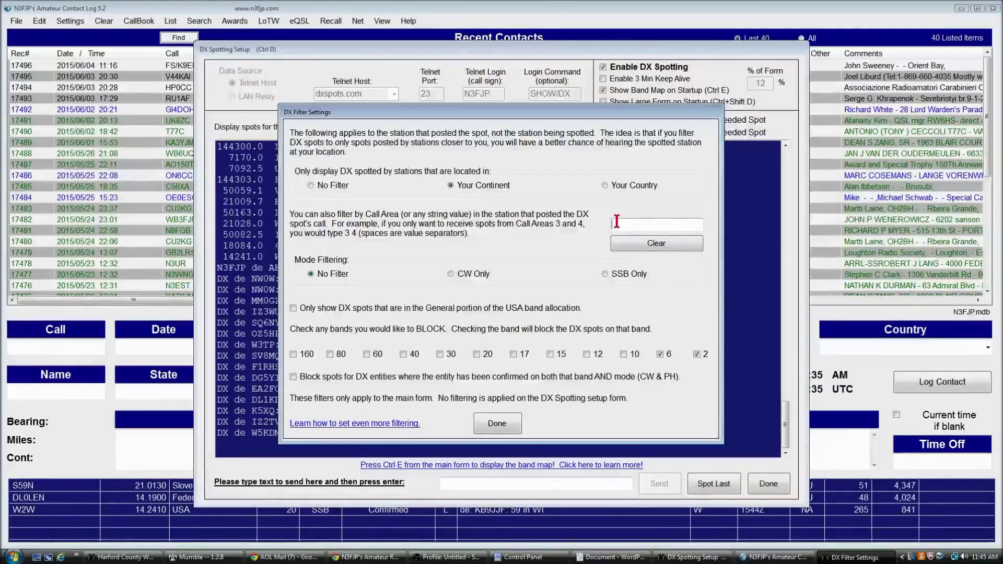
left_click(603, 185)
left_click(627, 223)
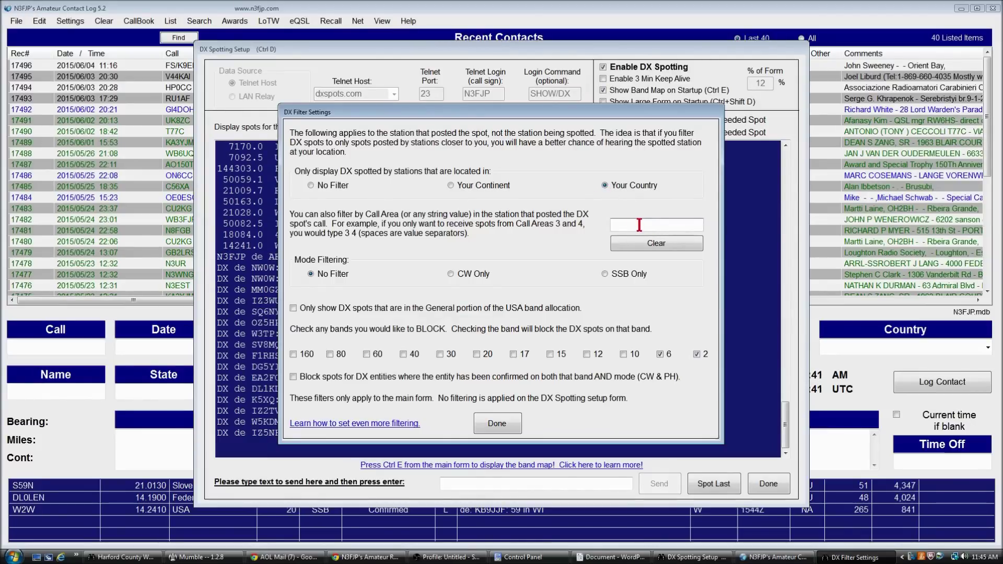
type("2 3")
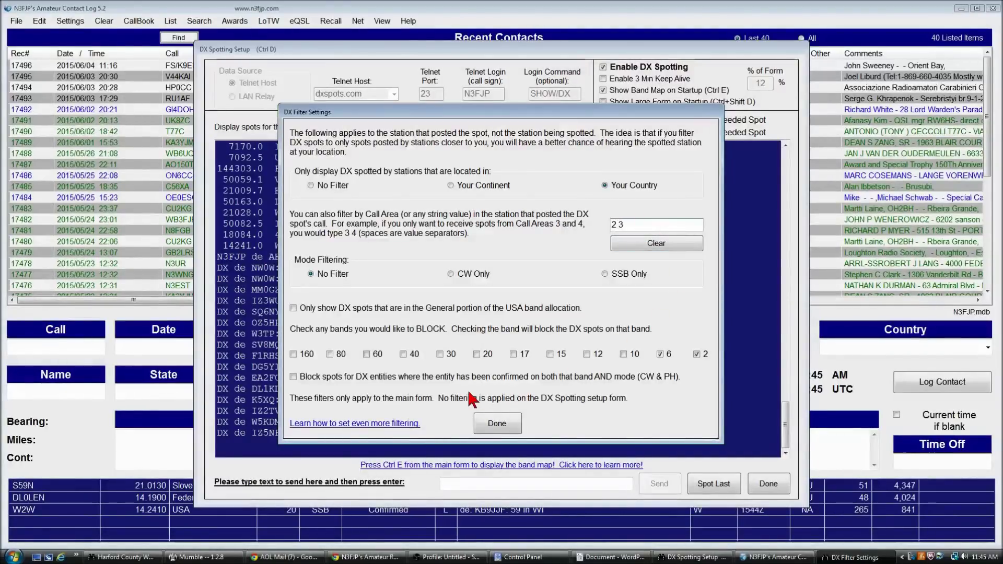
left_click_drag(407, 113, 611, 112)
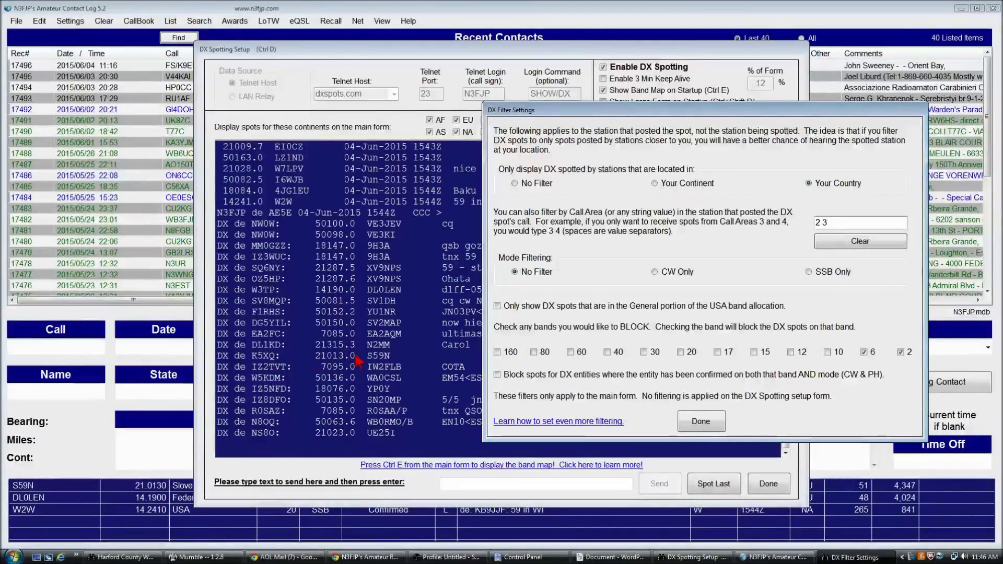
Clear the call area filter, restore the posting station filter to Your Continent, and close the DX spotting setup.
left_click_drag(835, 220, 810, 220)
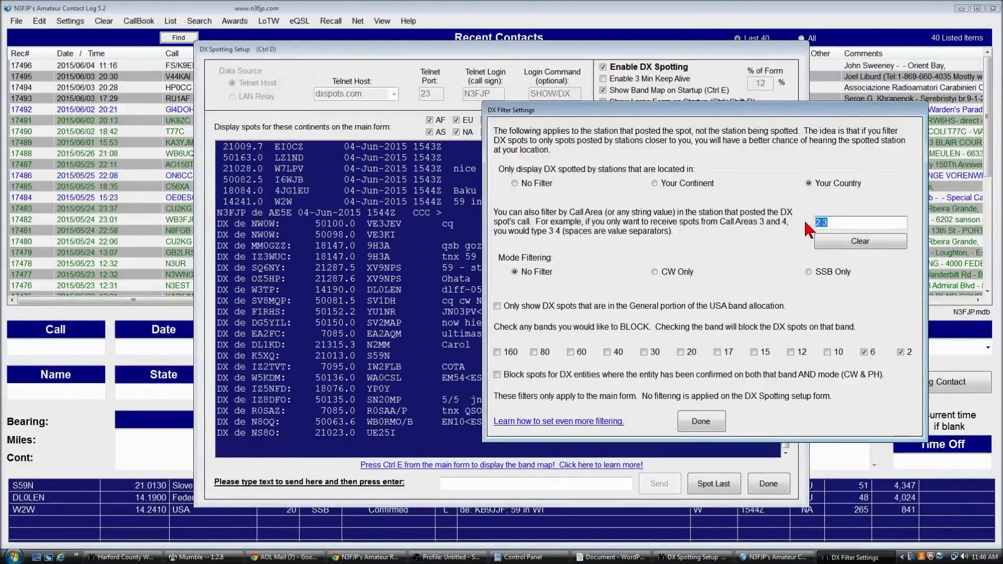
key("Return")
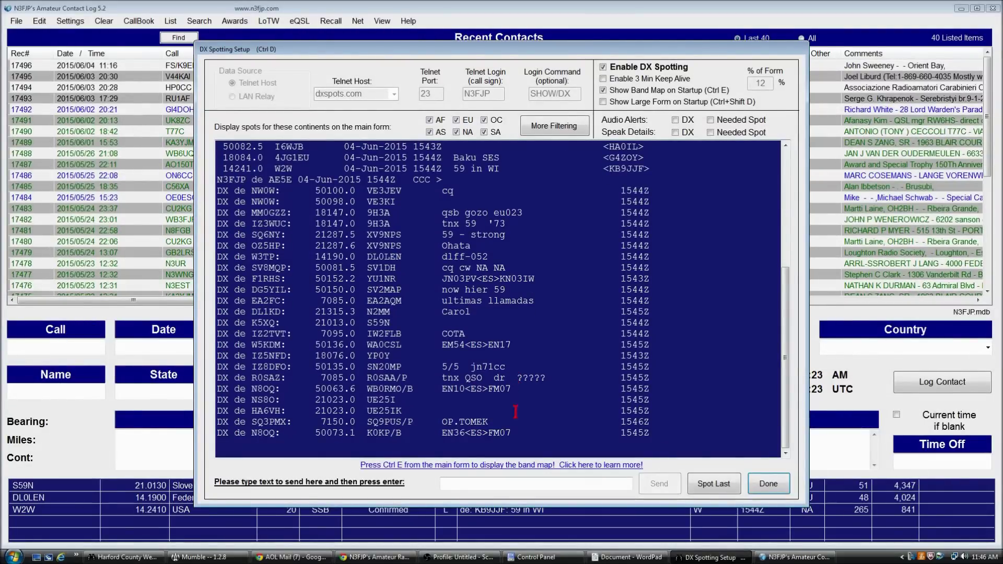
left_click(768, 483)
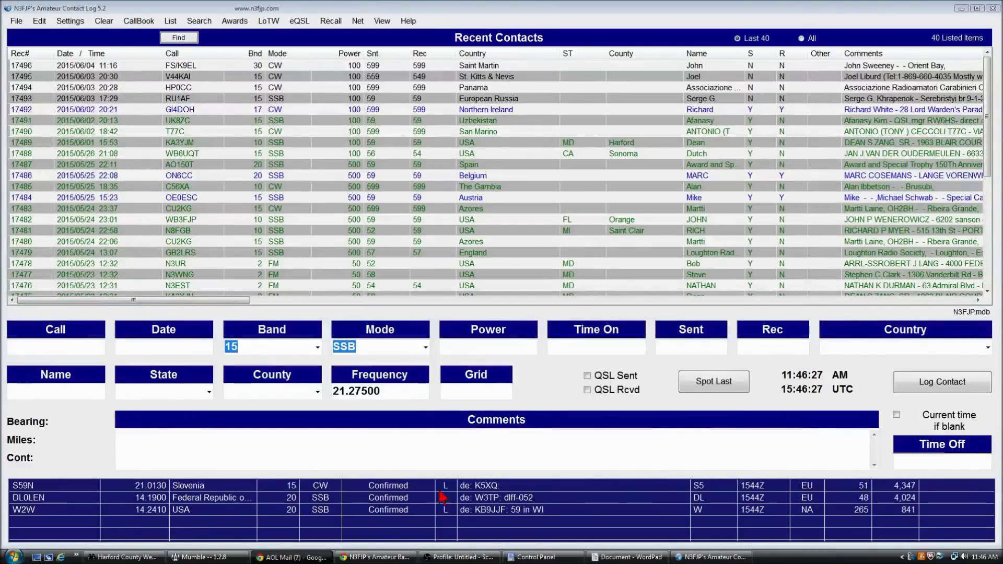
Reopen the DX spotting setup, check the extra filter settings, and turn on audio alerts and spoken details for needed spots.
left_click(70, 21)
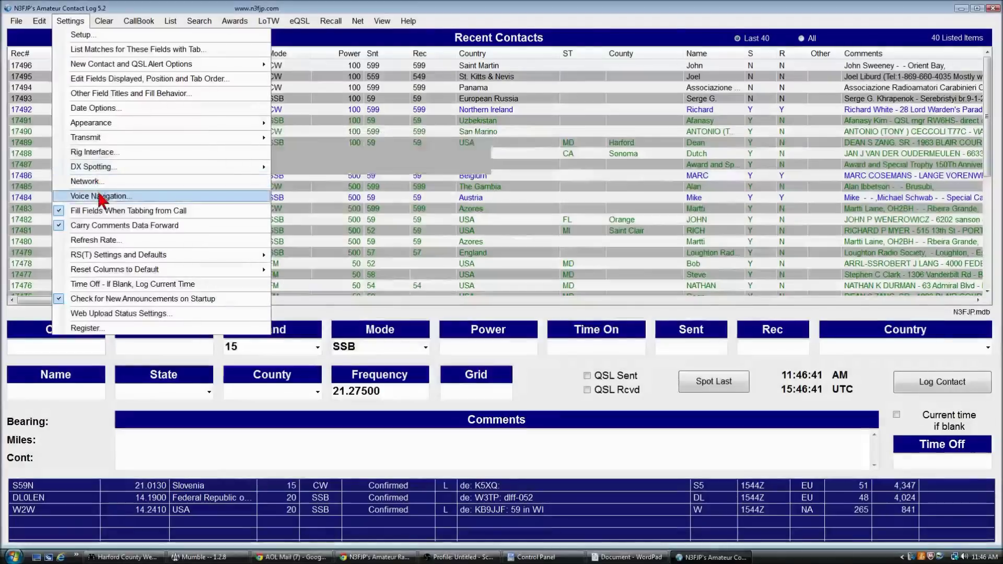
left_click(99, 166)
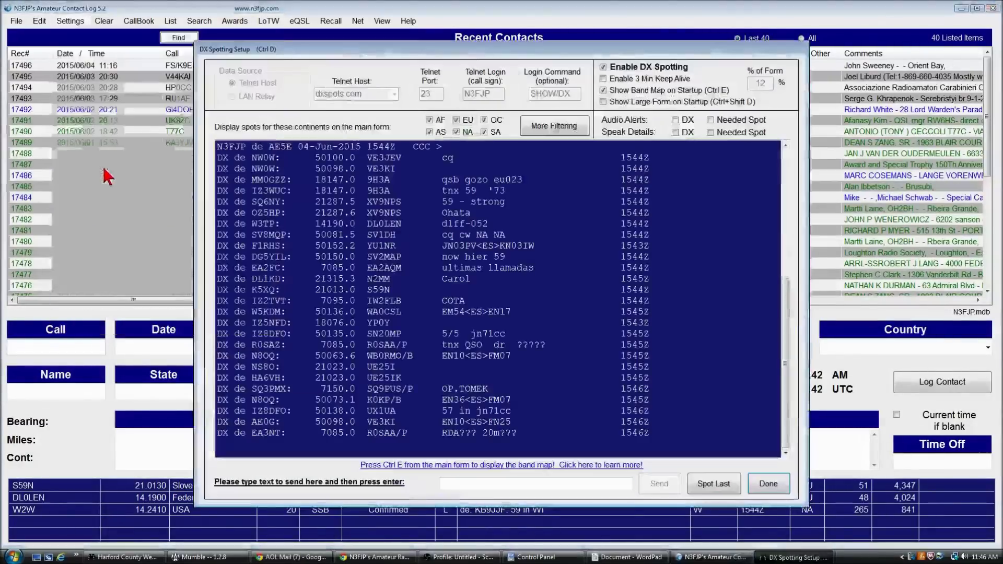
left_click(554, 126)
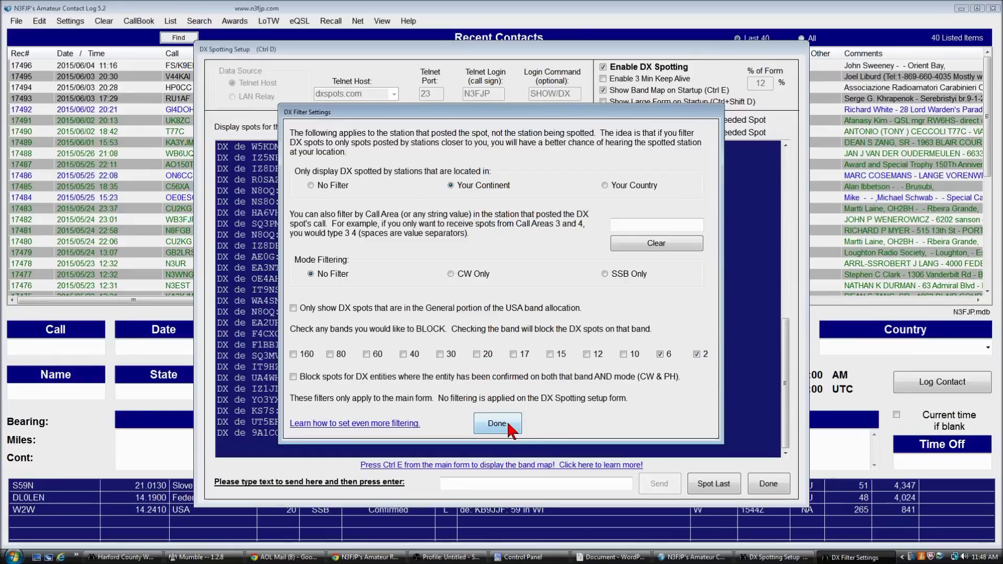
left_click(500, 424)
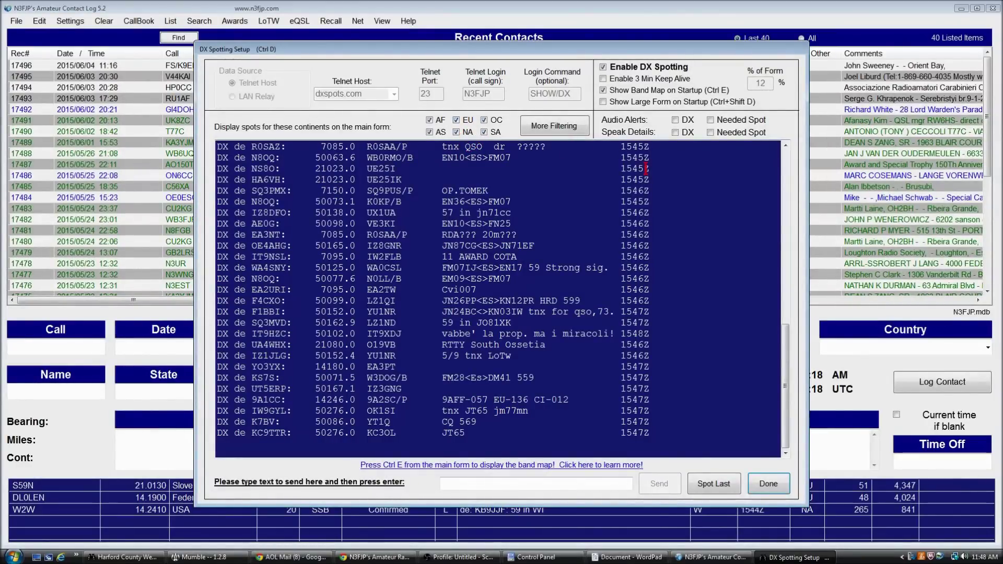
left_click(711, 132)
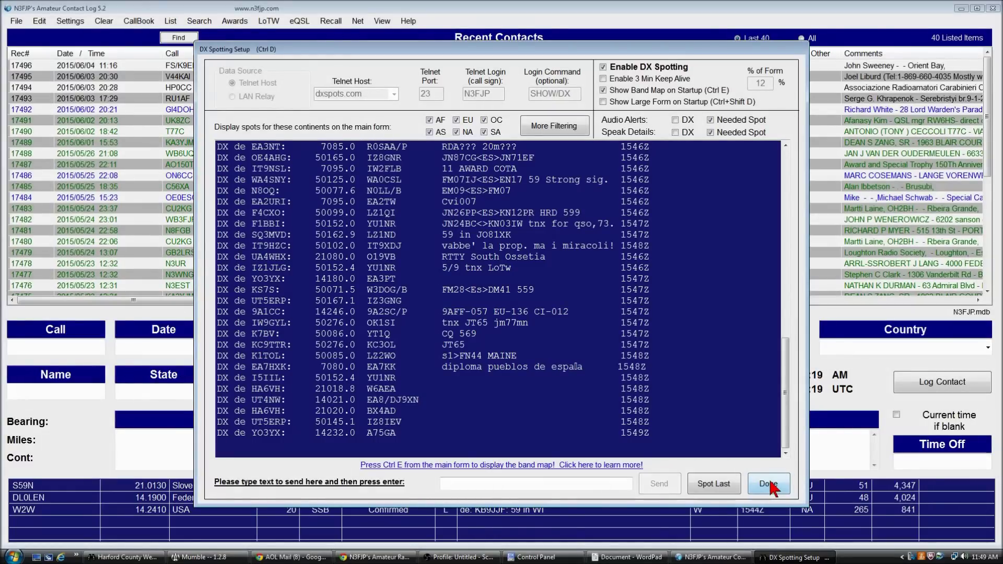
left_click(766, 488)
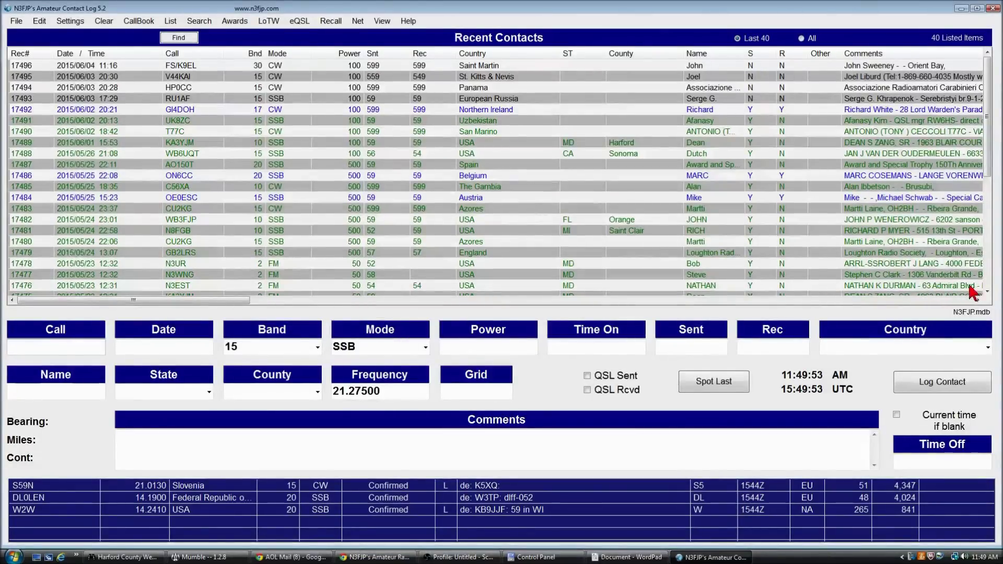
Narrow the main log window, display the band map beside it, and widen the log up to the band map's edge.
left_click_drag(998, 279, 929, 287)
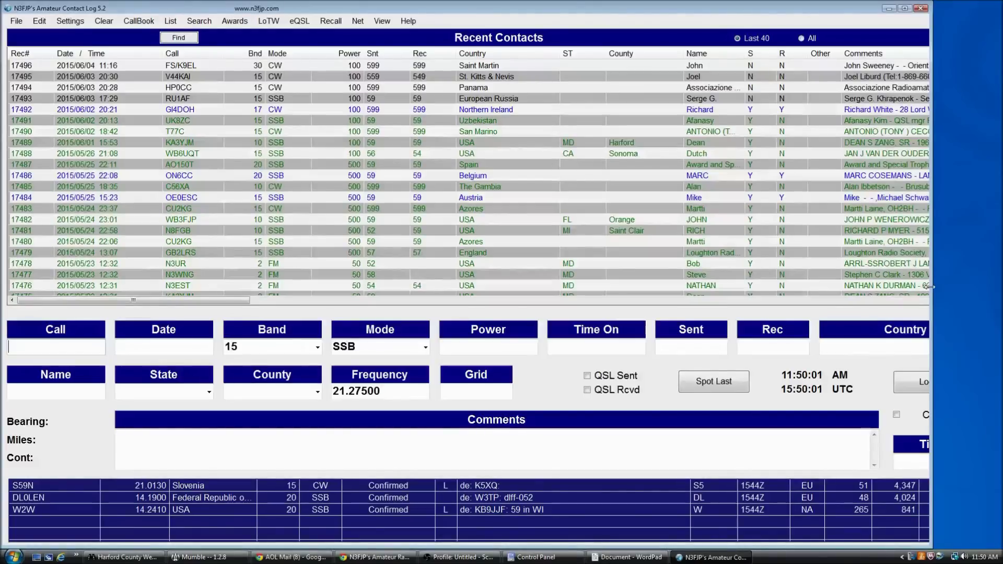
left_click_drag(929, 286, 873, 289)
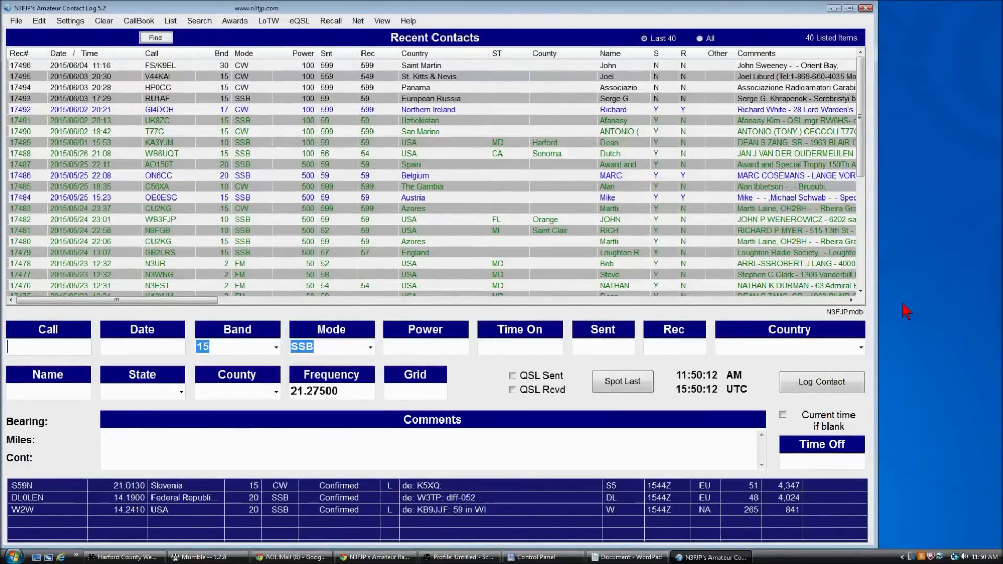
key("ctrl+e")
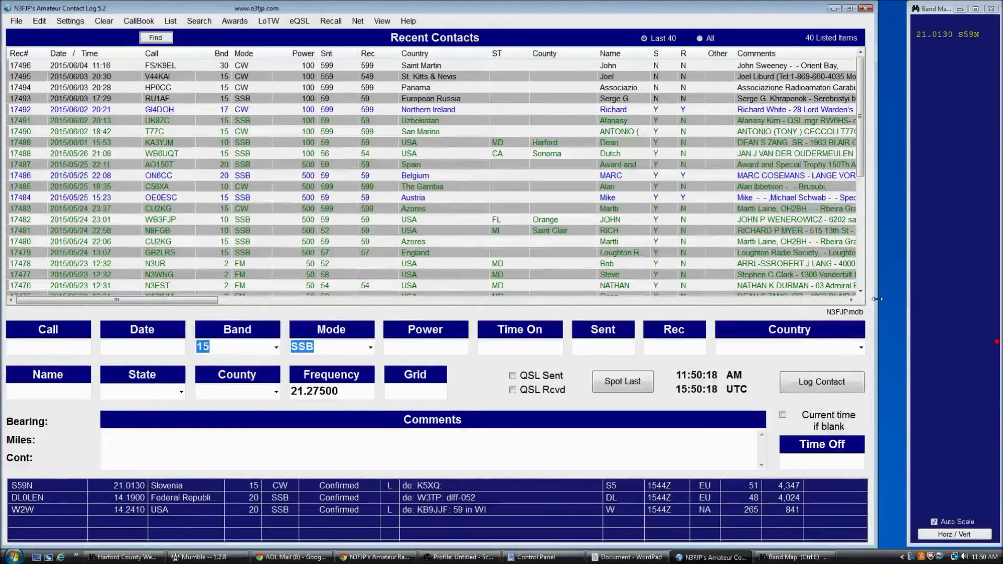
left_click_drag(876, 299, 906, 296)
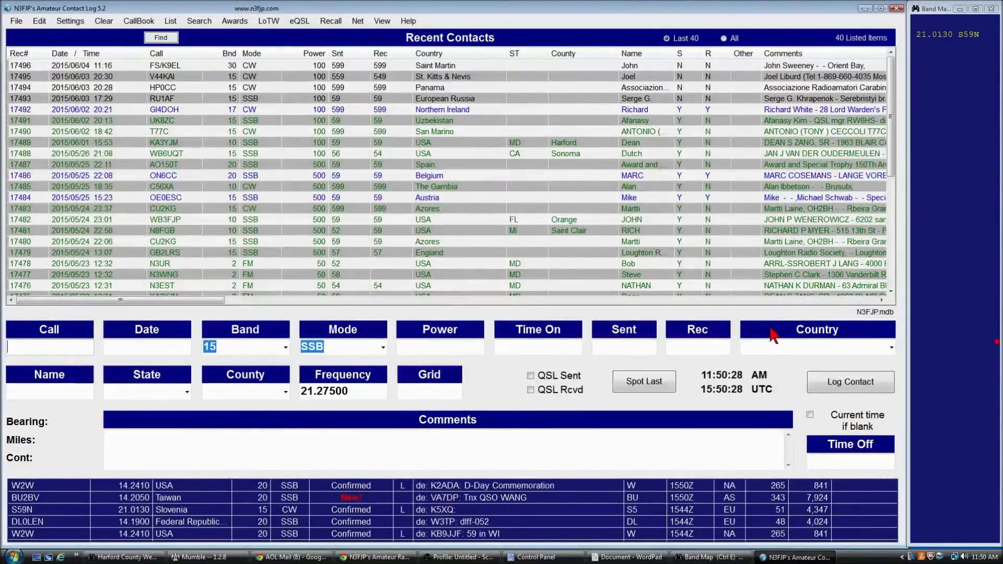
key("ctrl+d")
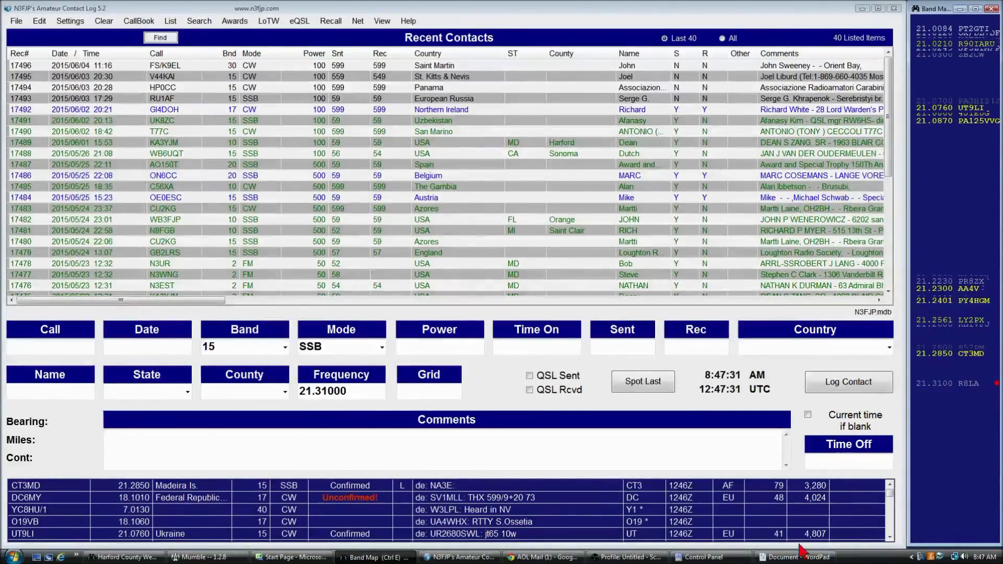
Select the CT3MD, OM3TWM and RU1AF spots in turn on the band map to tune to each station.
mouse_move(951, 426)
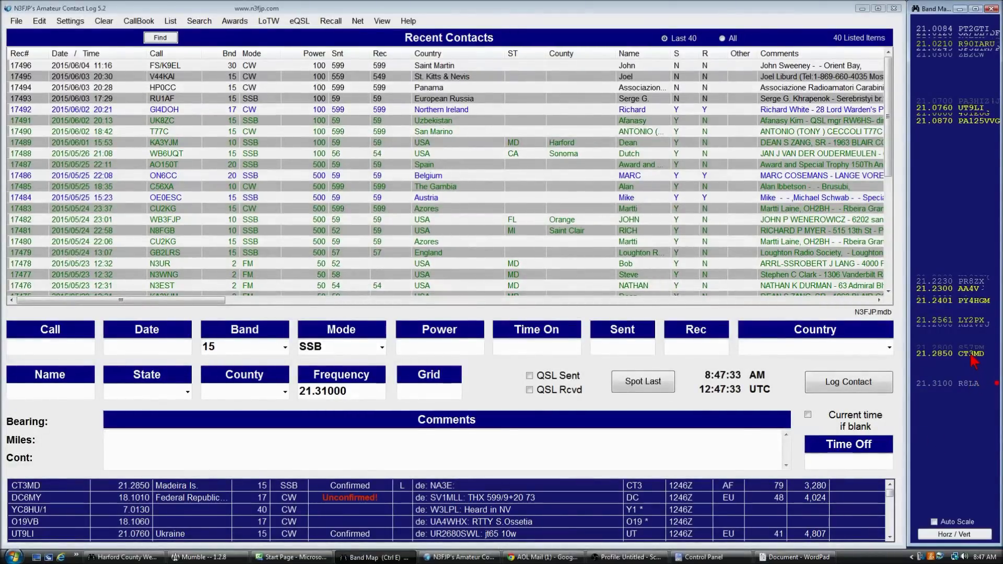
left_click(972, 355)
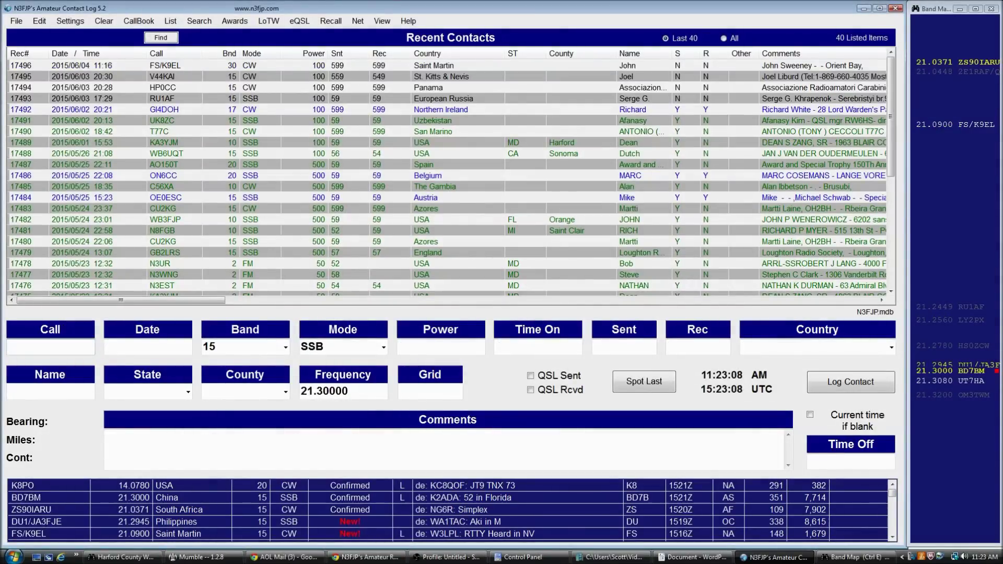
mouse_move(968, 519)
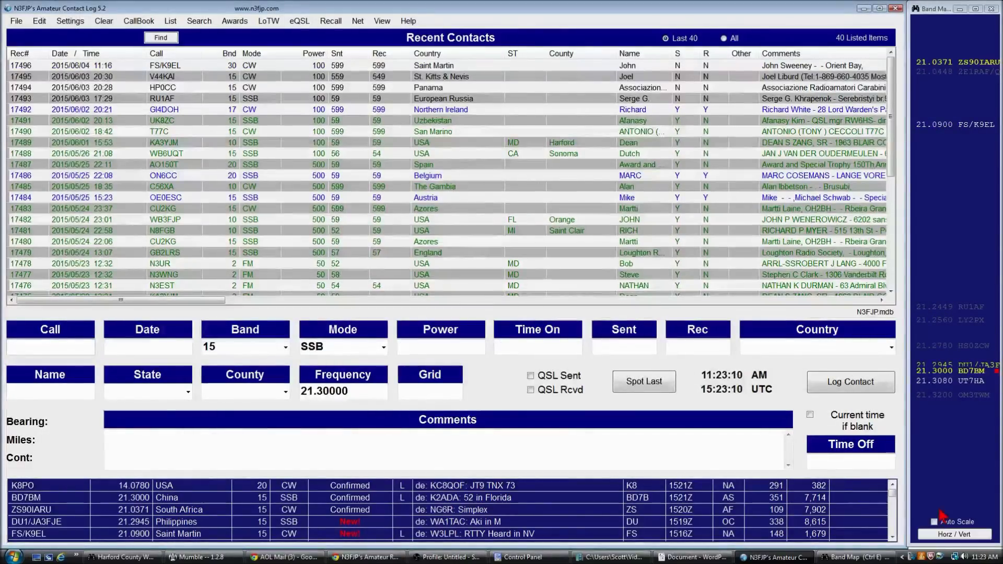
left_click(967, 396)
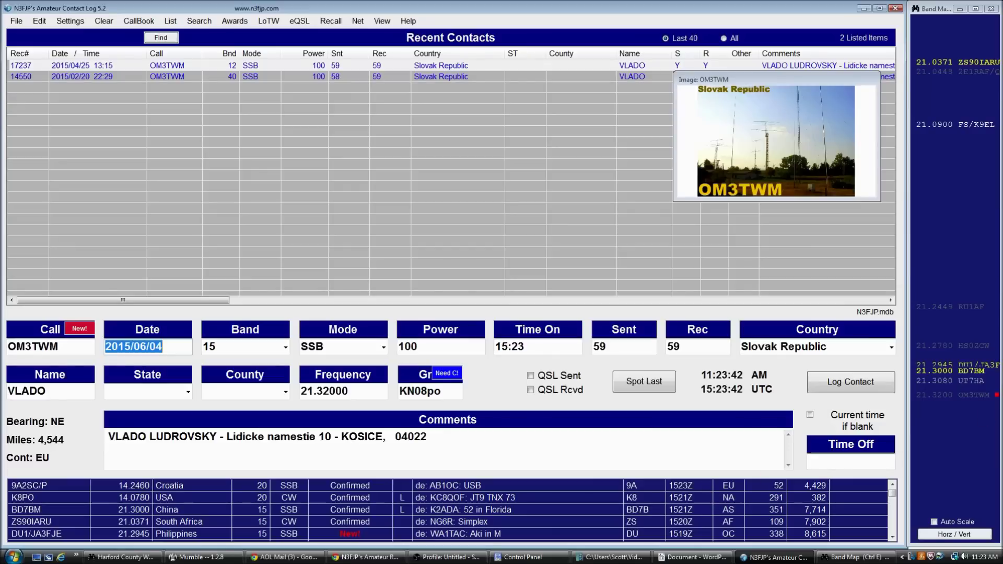
left_click(955, 311)
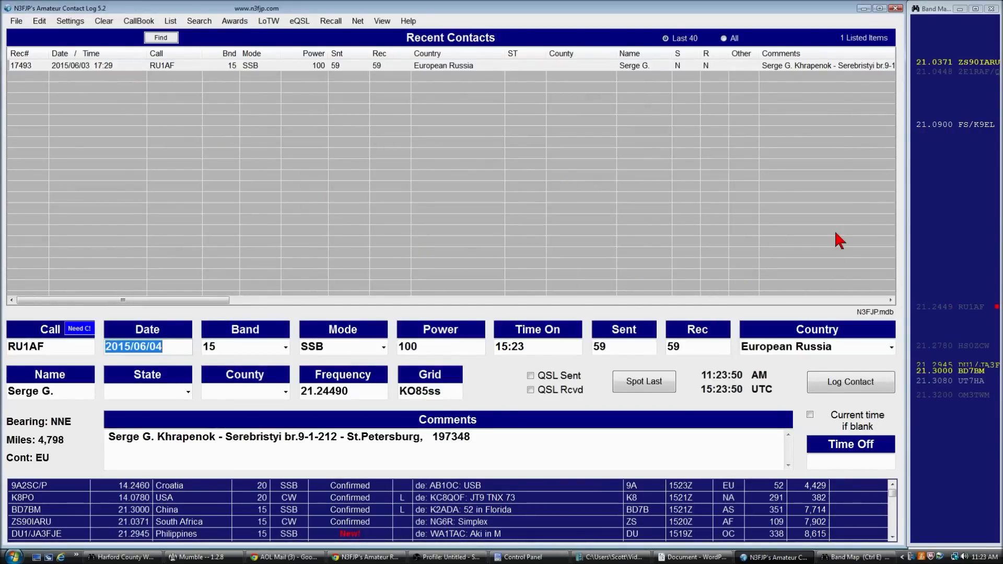
Select the ZS90IARU spot at 21.0371 on the band map and look up the station's contact details.
mouse_move(929, 301)
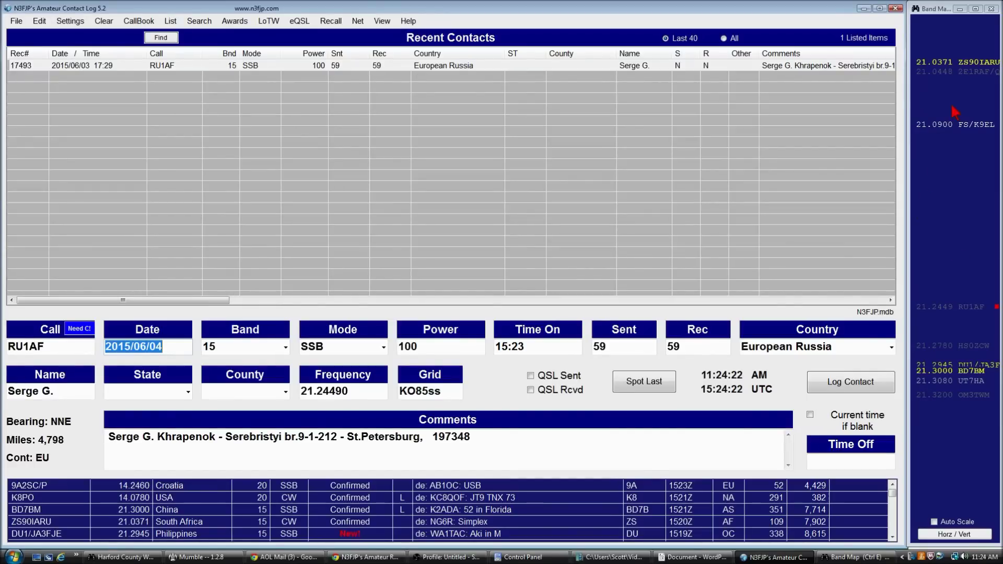
left_click(961, 62)
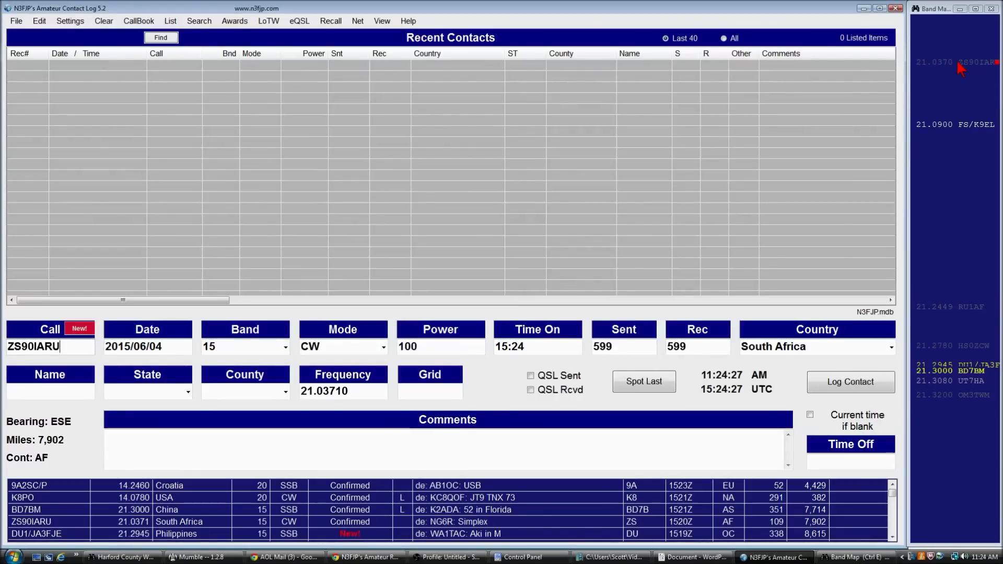
key("Tab")
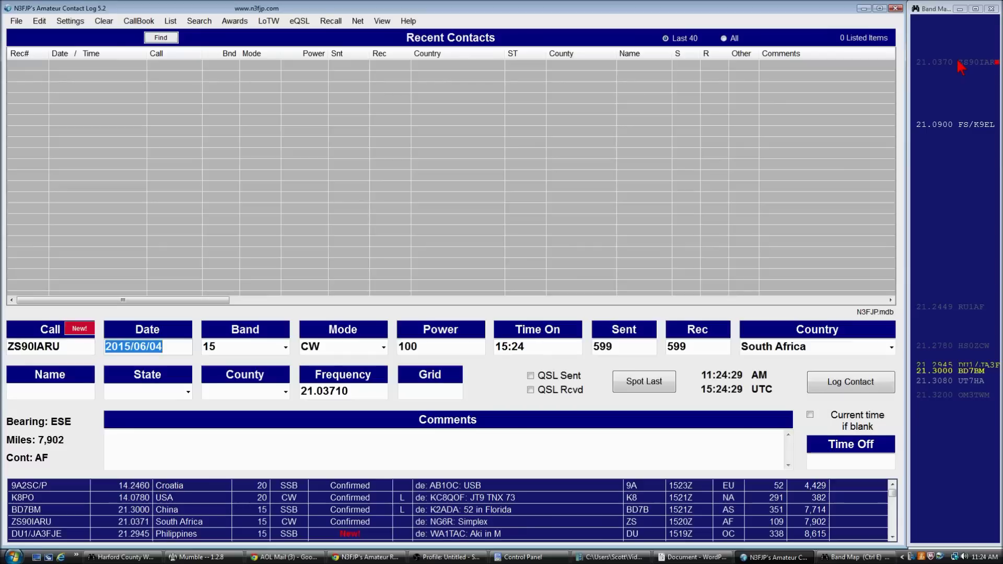
Select the ZS90IARU spot at 21.0370 on the band map, then FS/K9EL at 21.0900, and look up the latter's contact details.
left_click(959, 64)
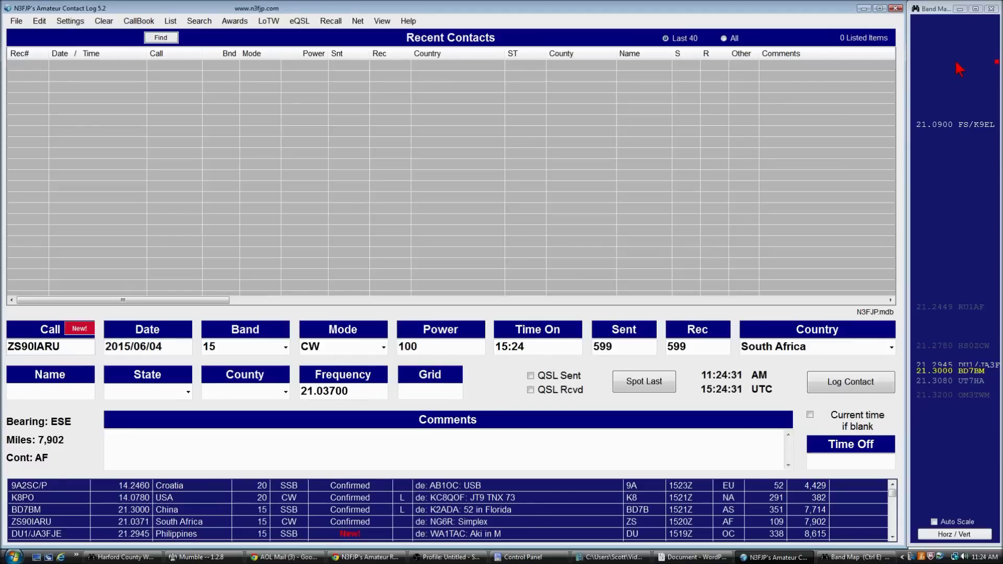
left_click(953, 124)
key("Tab")
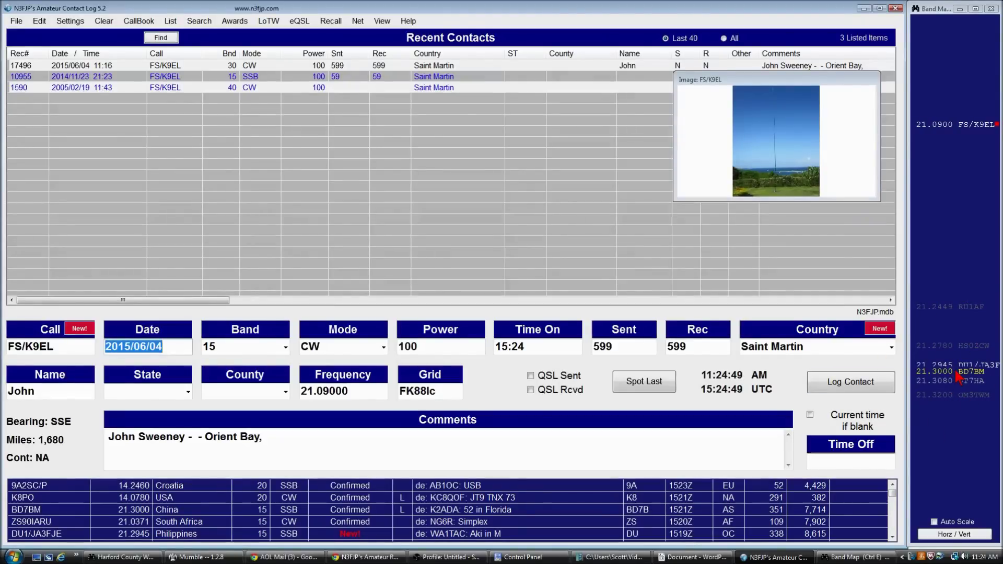
Turn on automatic scaling for the band map and return to the main log window.
mouse_move(946, 453)
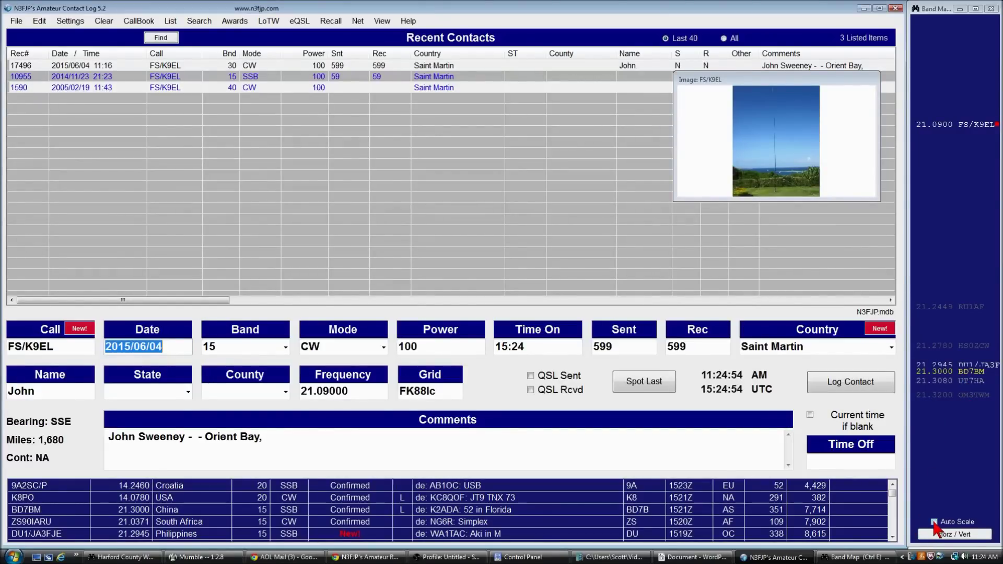
left_click(934, 522)
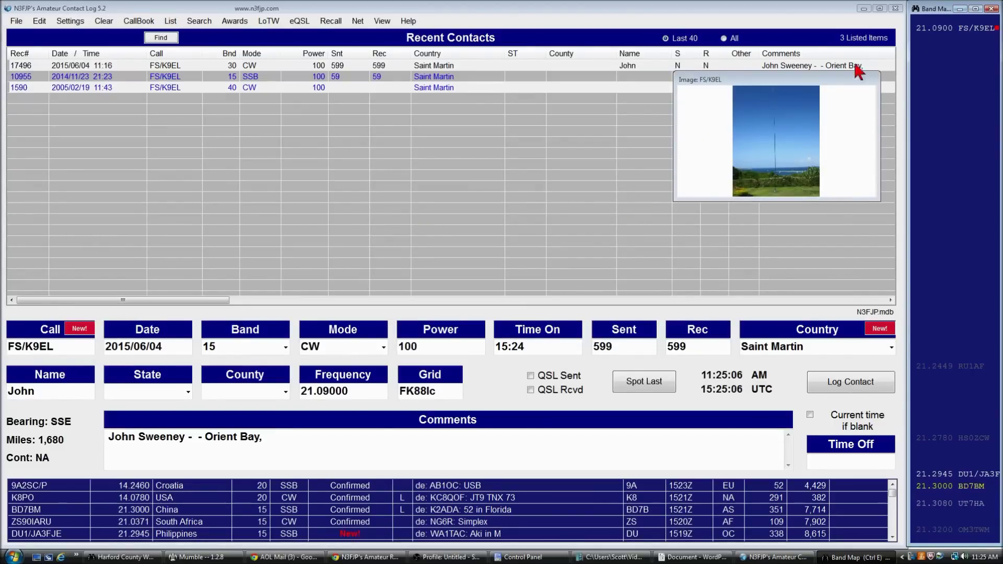
left_click(833, 133)
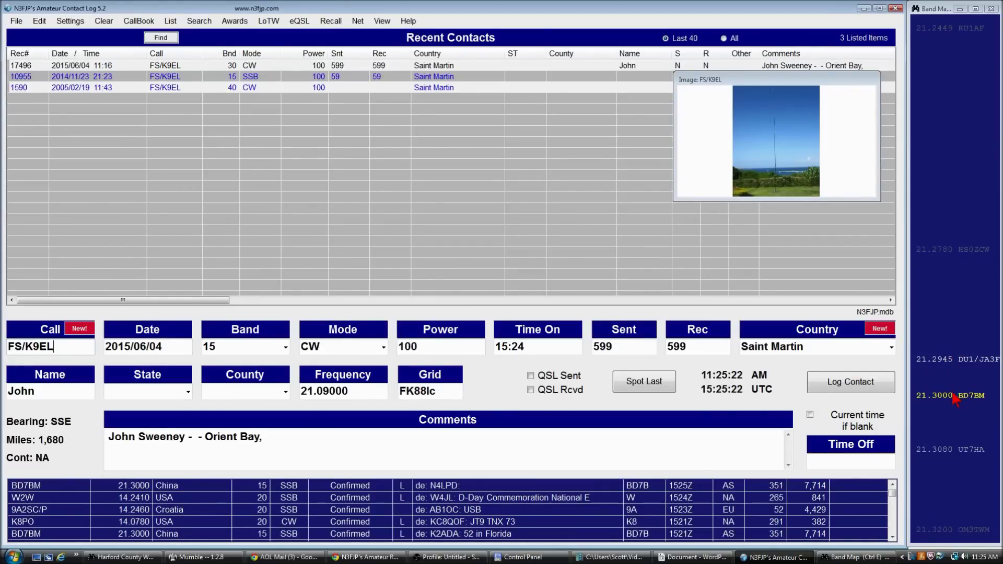
Zoom the band map in around the BD7BM spot at 21.3000 and shift the displayed frequency range down the band.
left_click(910, 204)
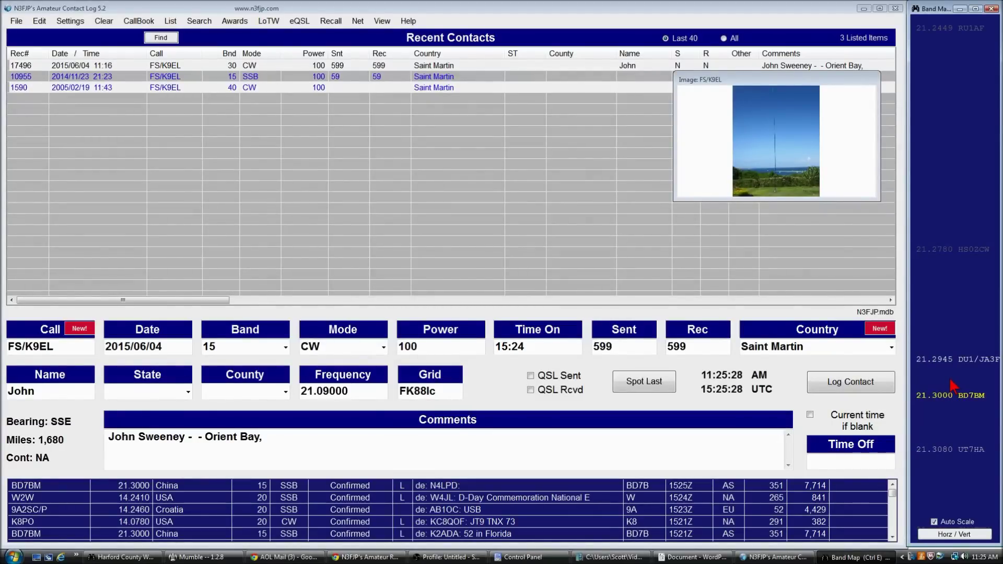
scroll(951, 385, "up", 3)
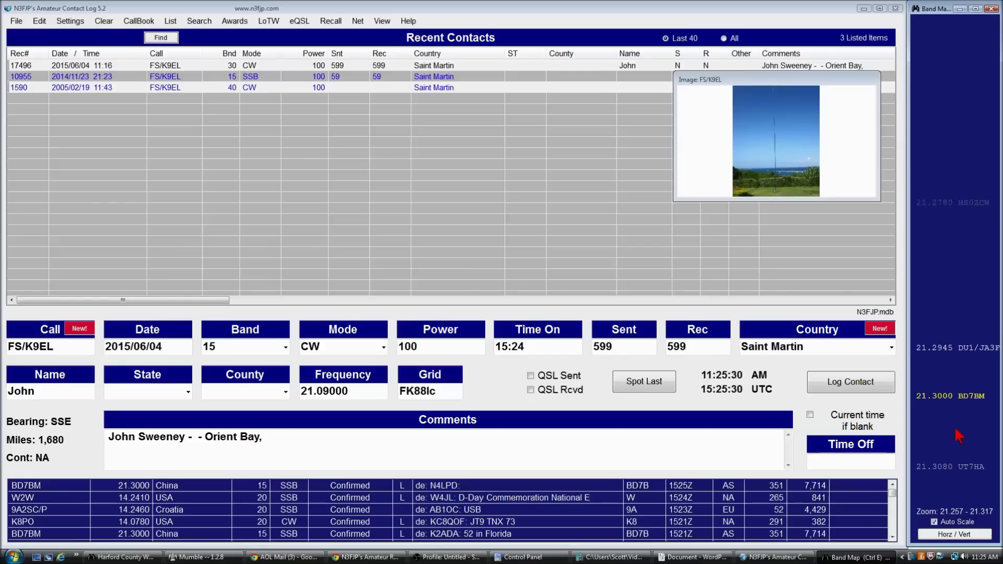
scroll(960, 428, "up", 5)
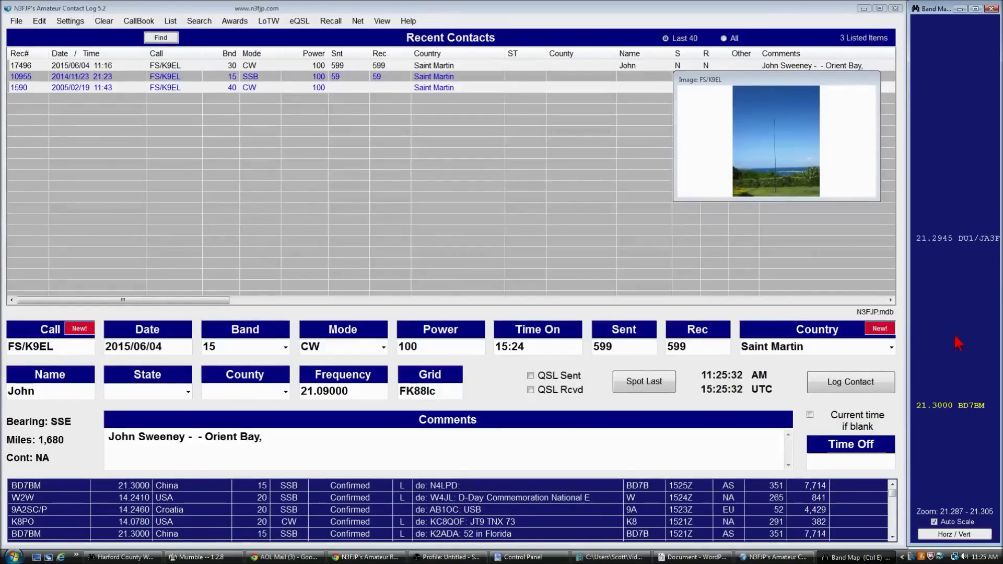
scroll(959, 342, "up", 2)
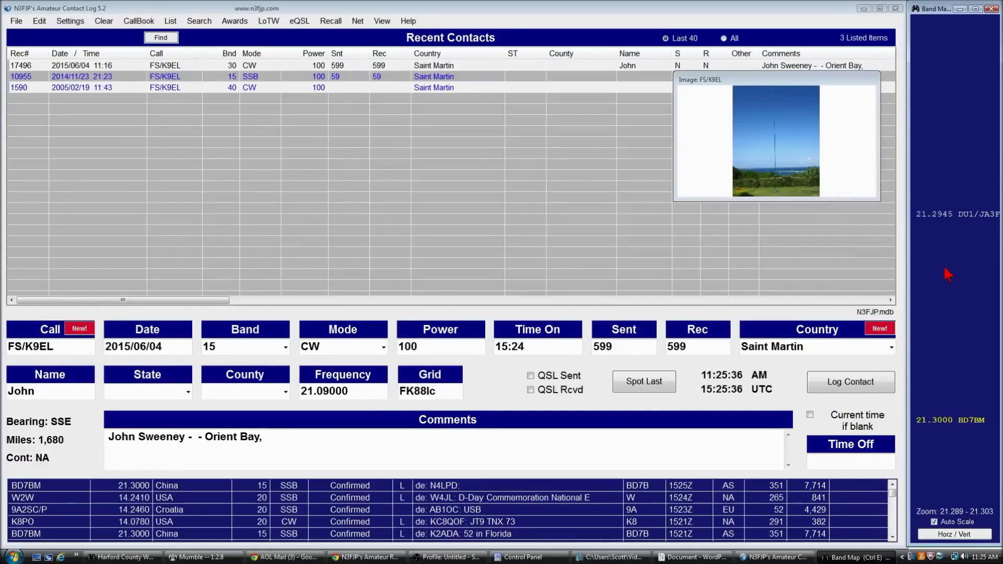
left_click_drag(948, 275, 953, 345)
left_click_drag(947, 251, 948, 273)
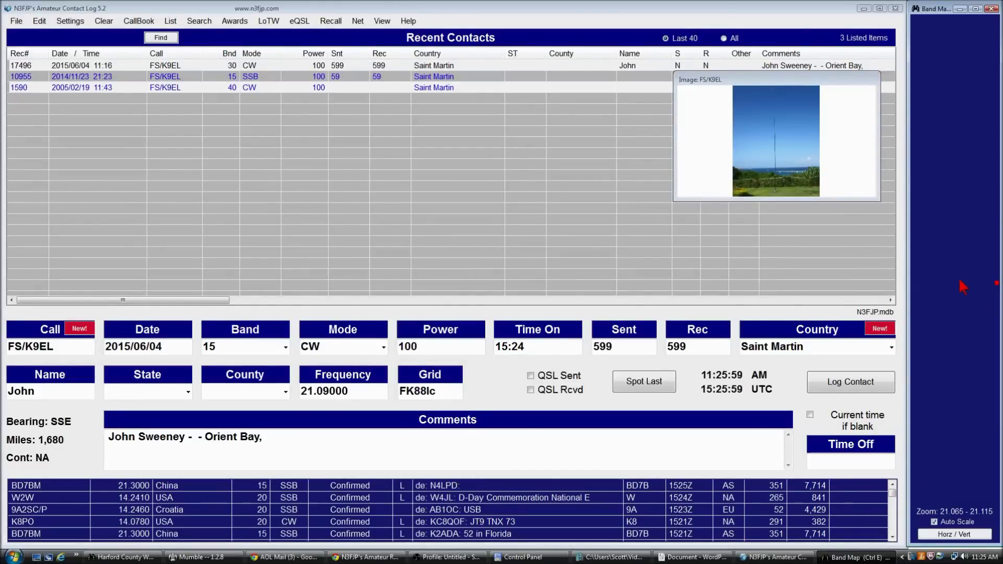
key("Escape")
left_click(130, 498)
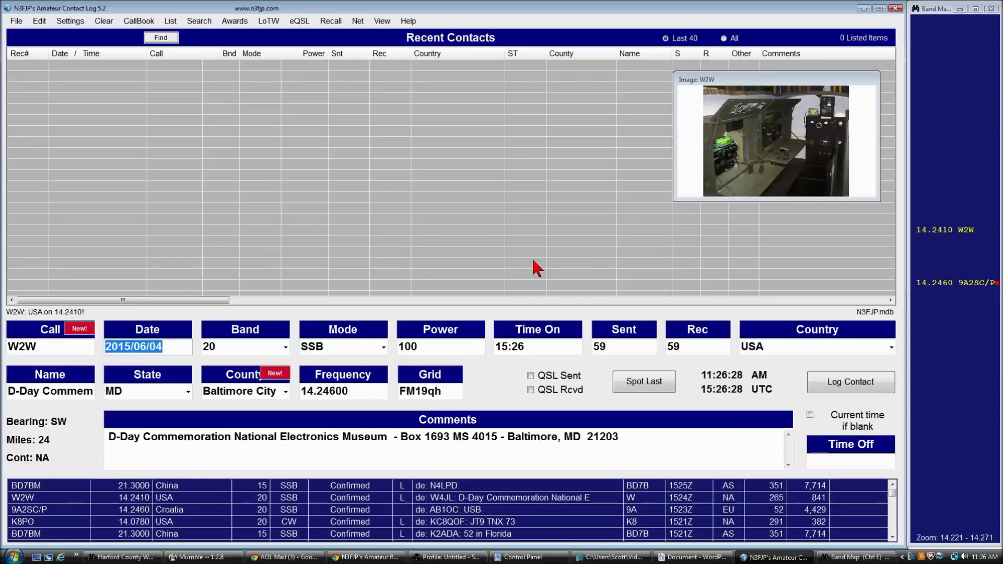
mouse_move(952, 546)
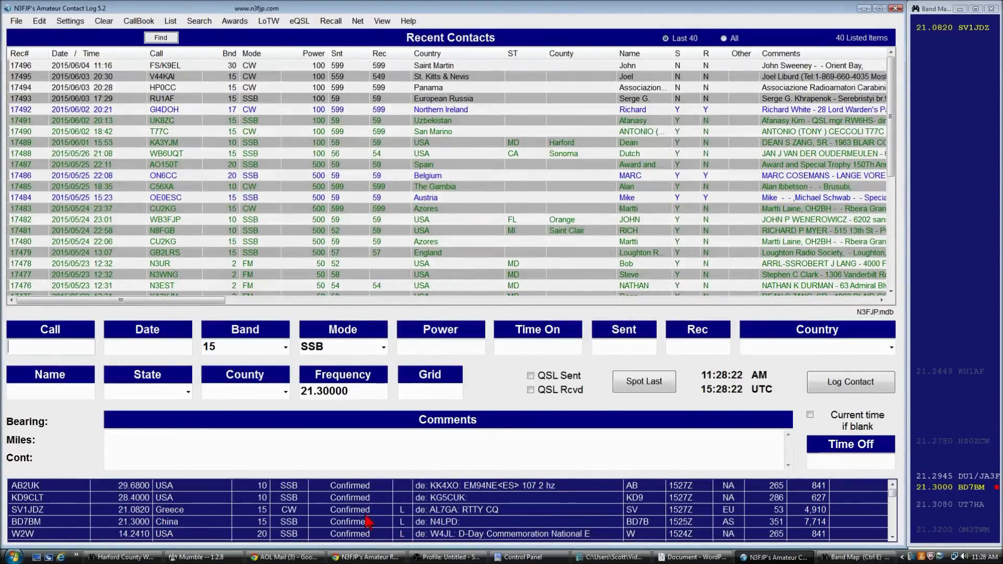
left_click(365, 512)
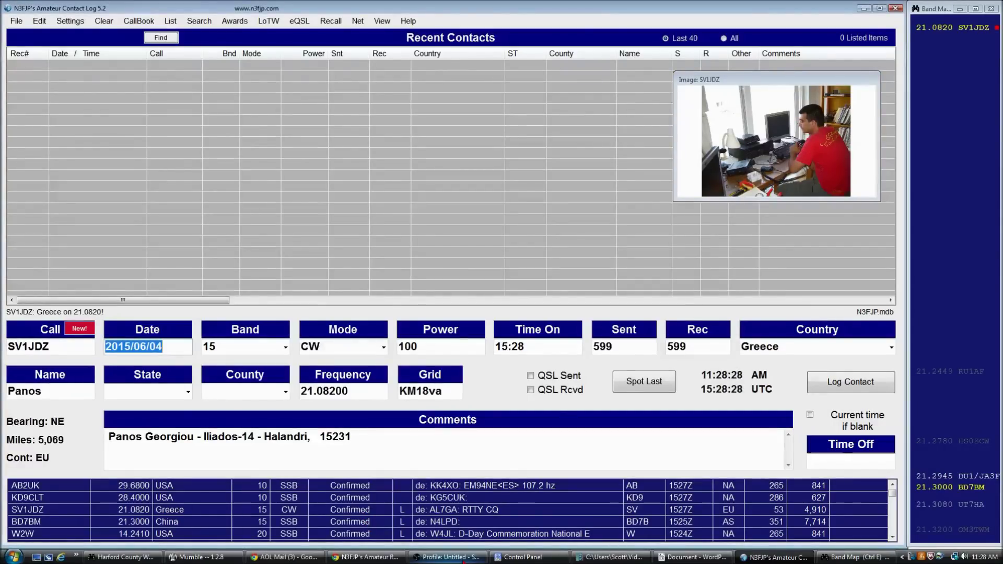
key("ctrl+shift+d")
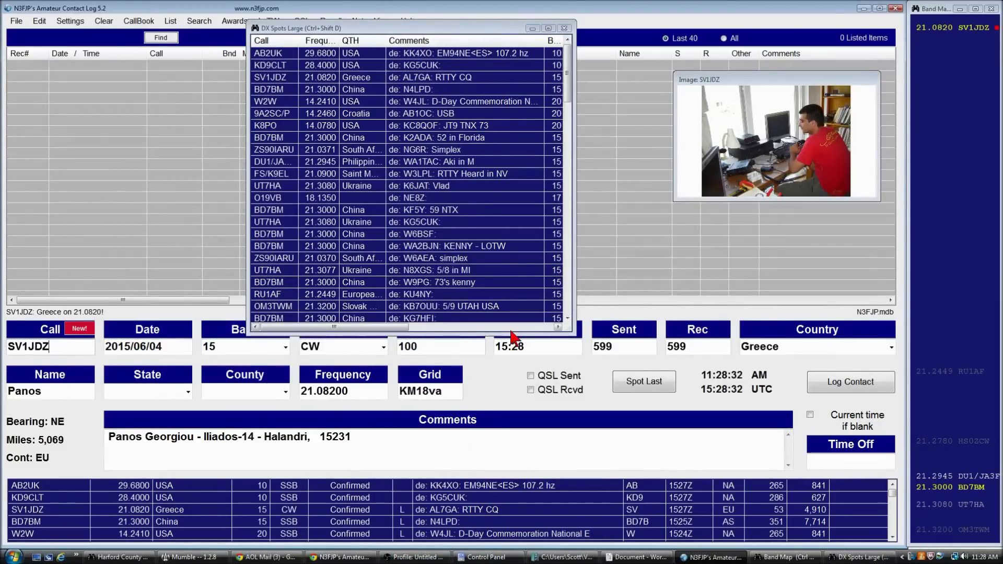
left_click_drag(574, 337, 704, 447)
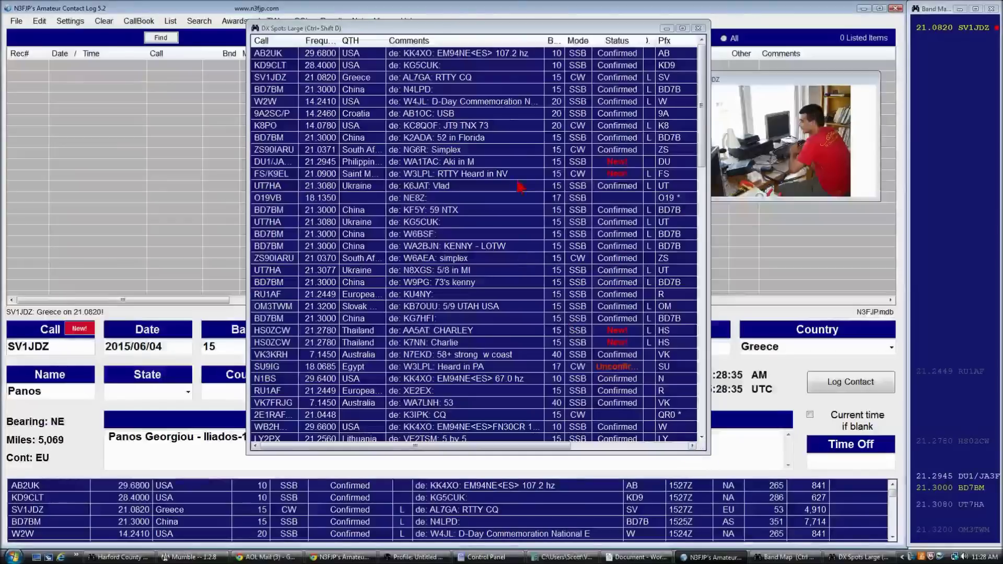
left_click_drag(476, 27, 496, 43)
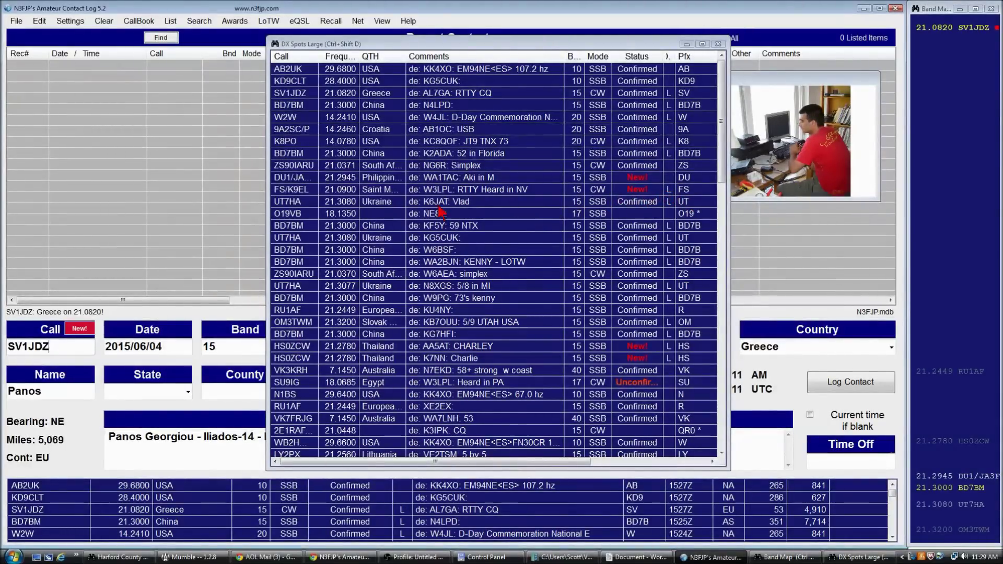
left_click(298, 191)
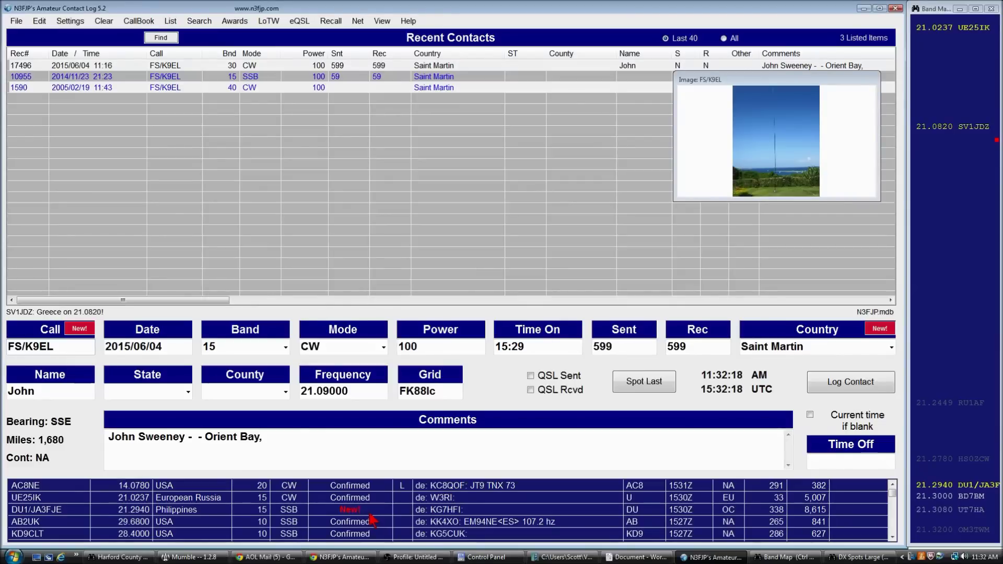
Review the available new contact and QSL alert options, including alerts by current band and mode.
left_click(72, 23)
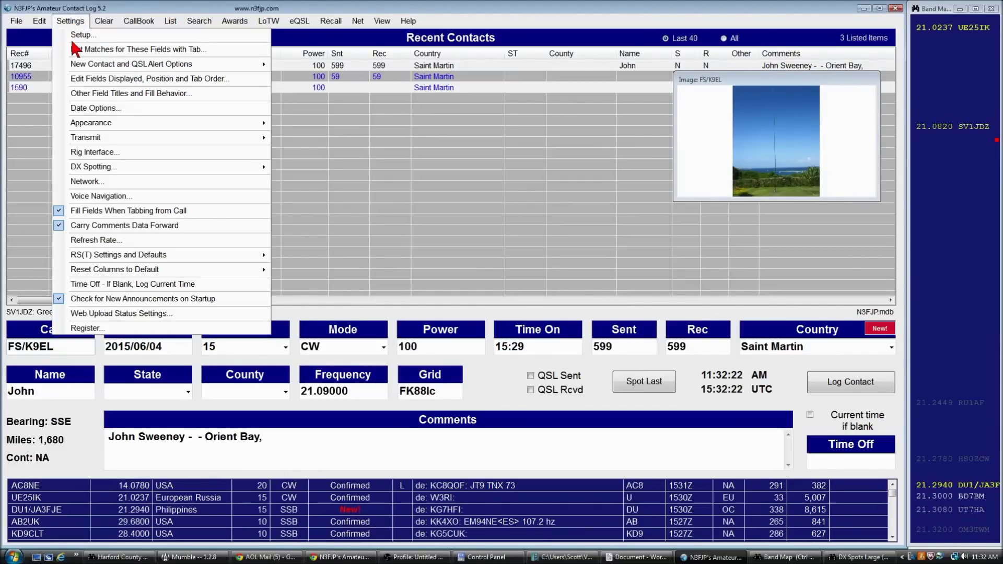
mouse_move(87, 63)
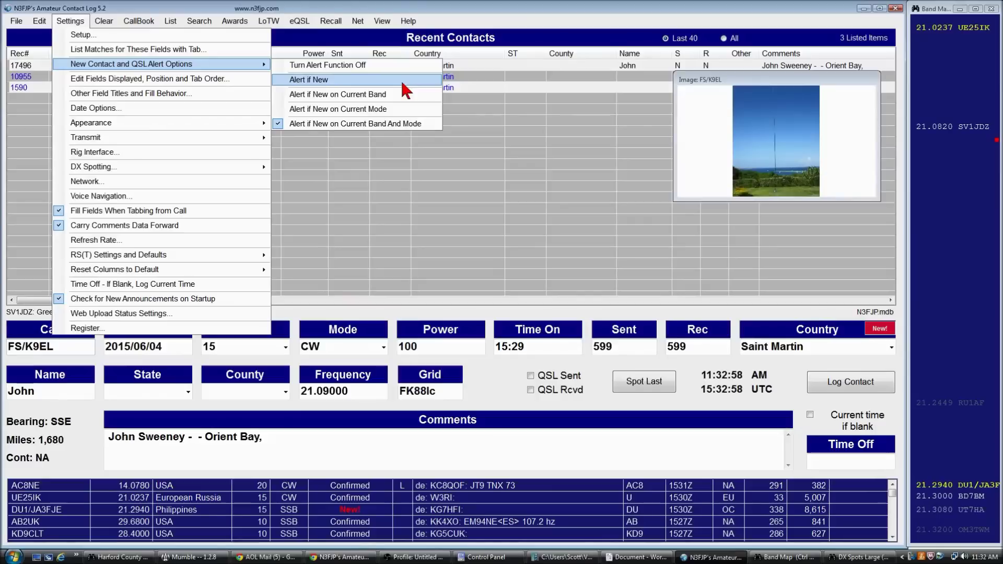
left_click(441, 5)
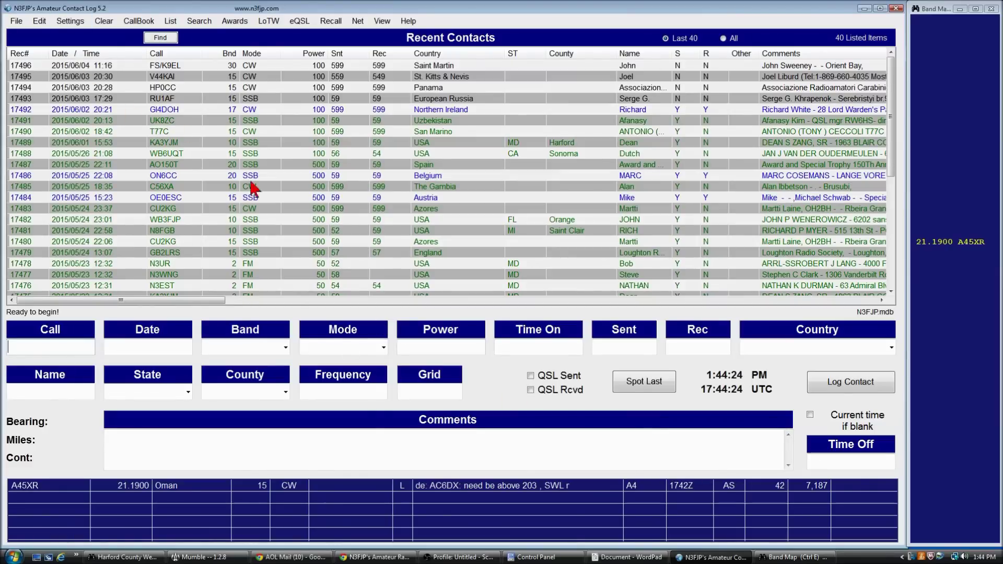
left_click(59, 23)
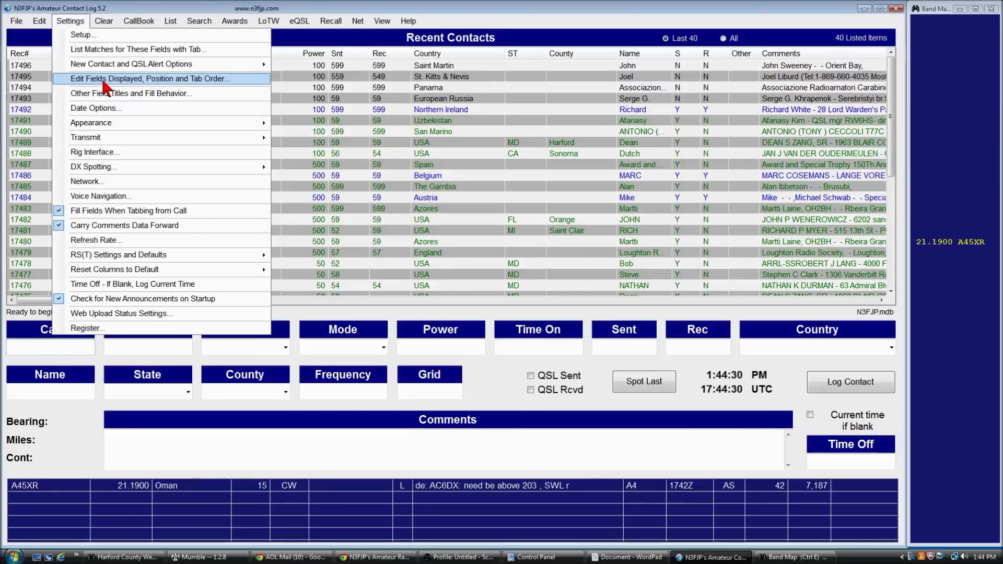
key("Escape")
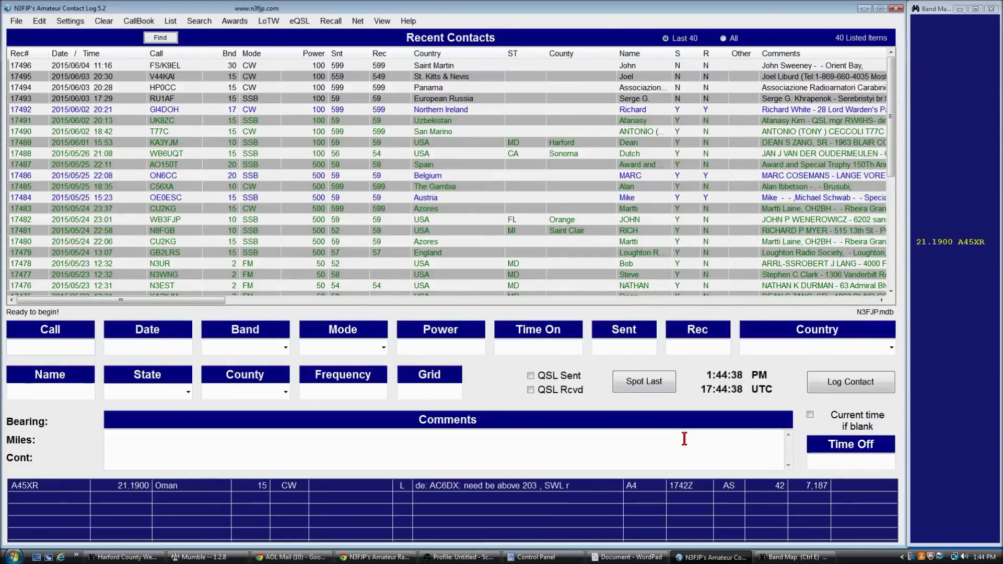
Prepare a DX spot for the last logged contact, FS/K9EL, from the DX spotting setup and add the comment "Big signal".
key("ctrl+d")
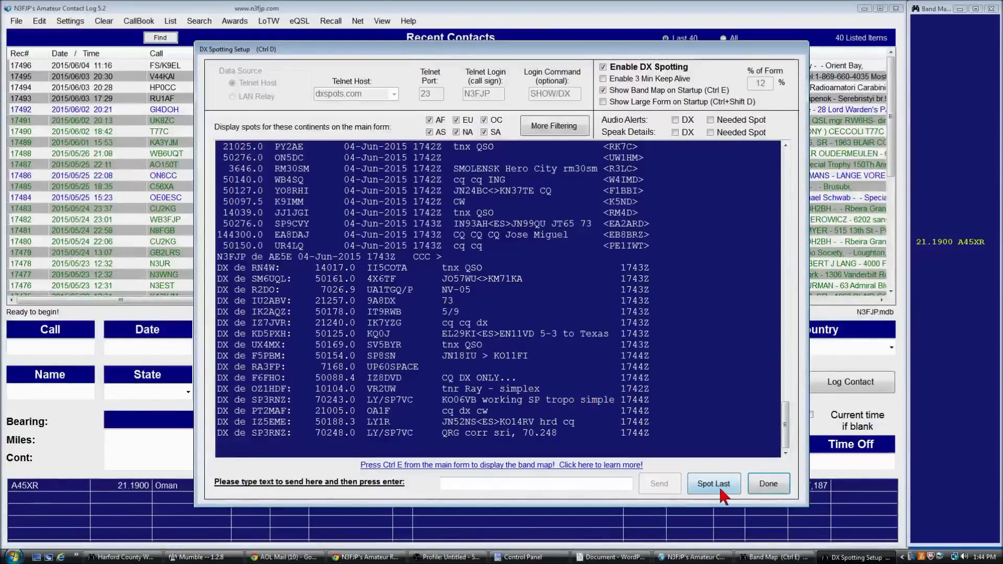
left_click(717, 482)
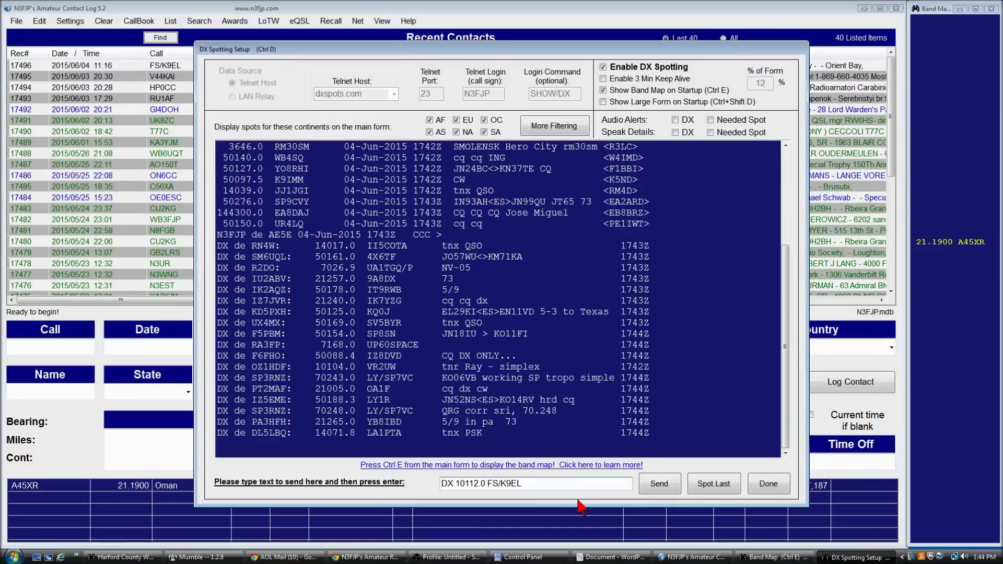
type("Bi")
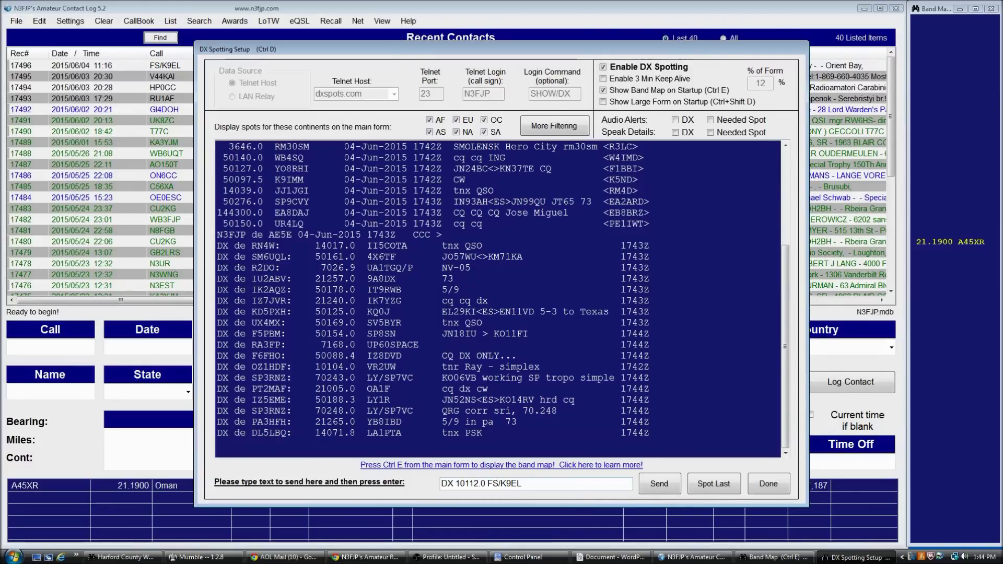
type("g ")
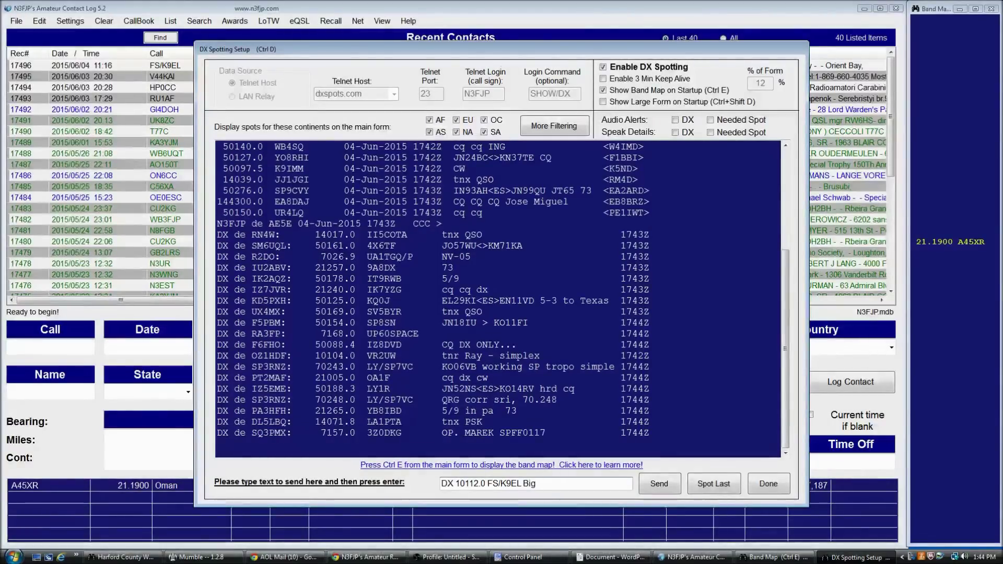
type("signal")
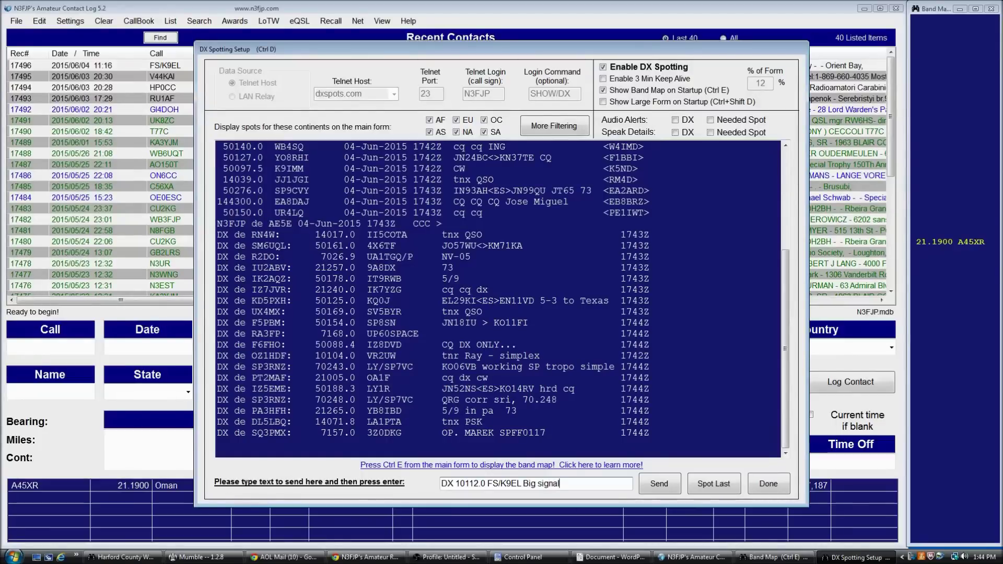